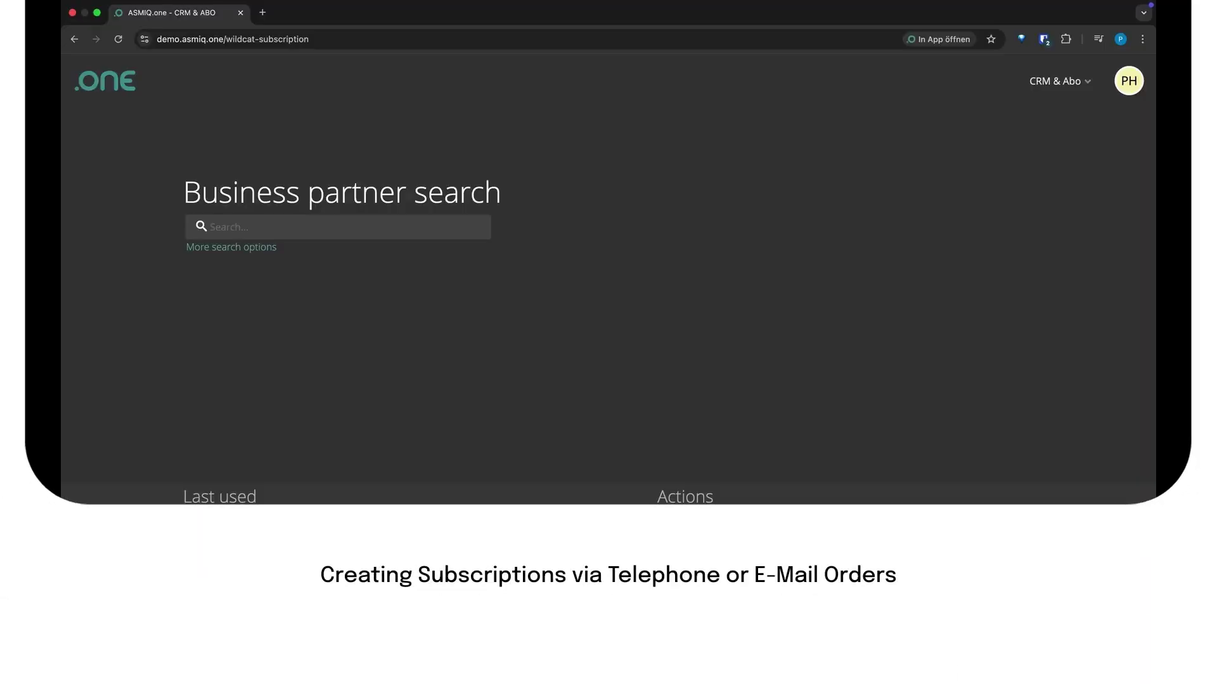
- Find Nebula Analytics Group (100018) and confirm its Subscriptions list shows 0/0
type("nebula")
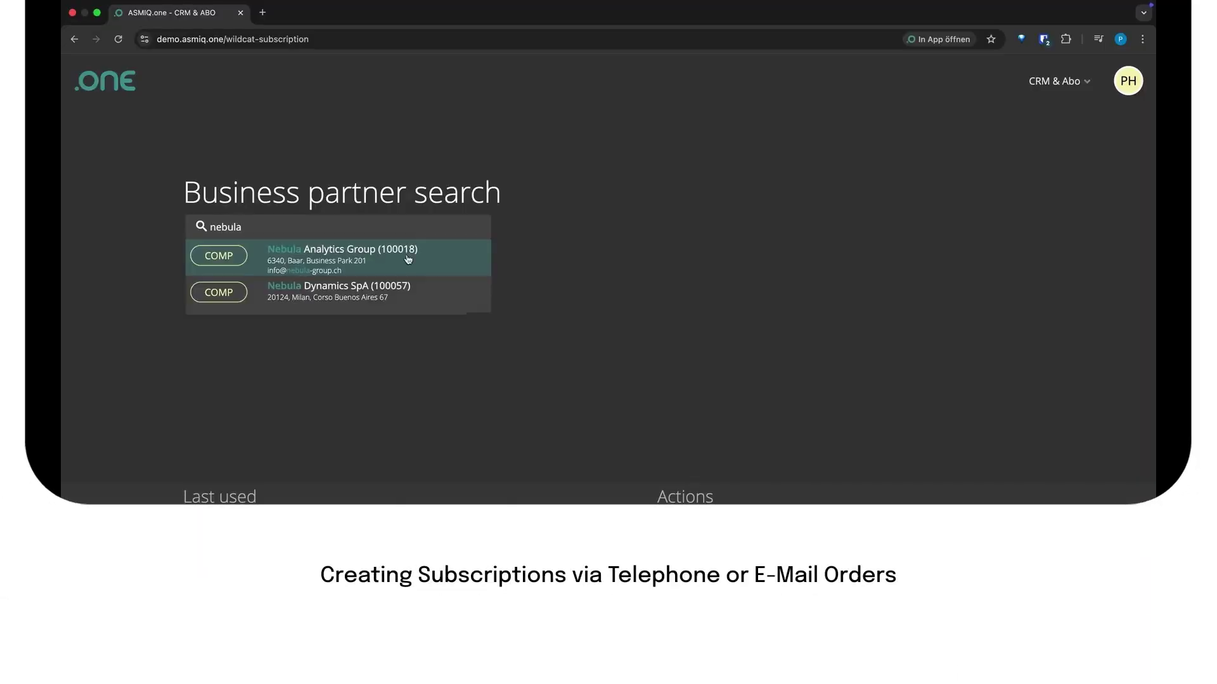
left_click(347, 258)
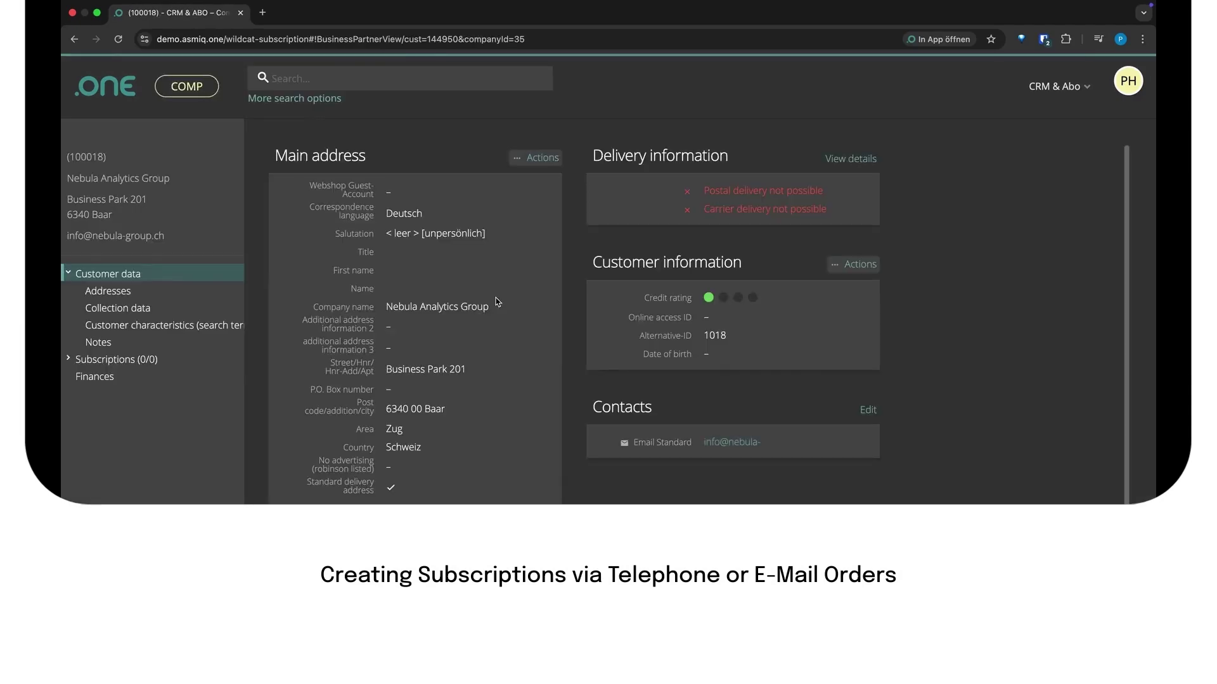
left_click(152, 365)
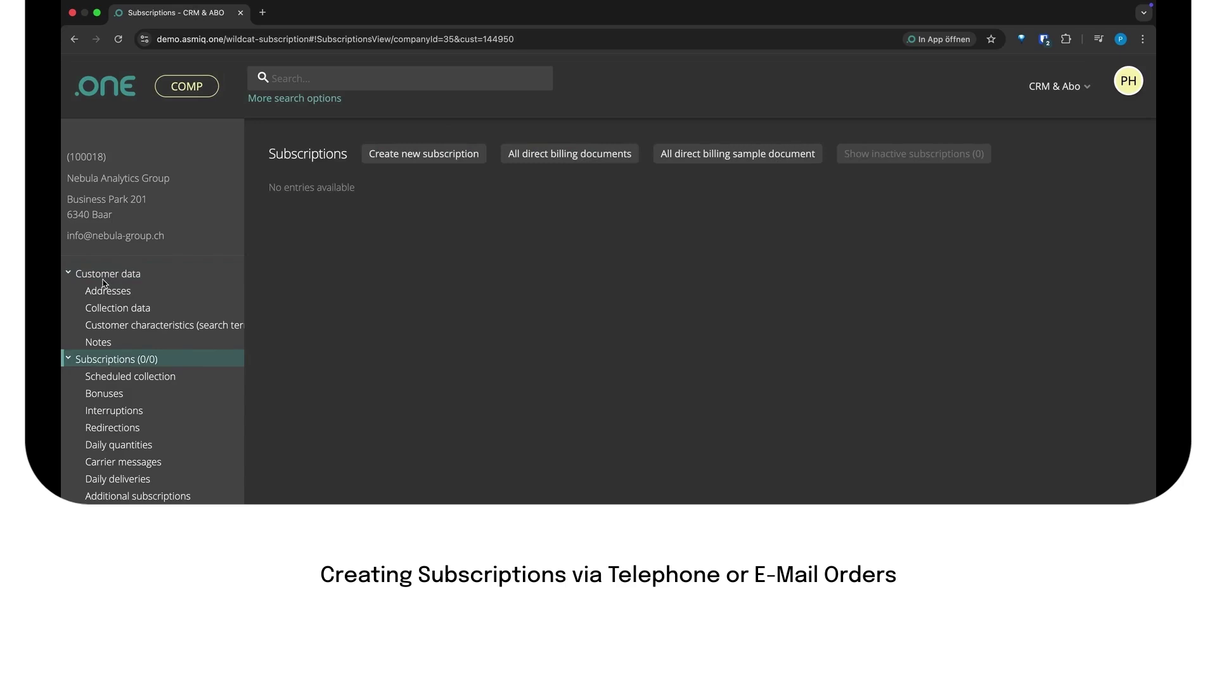
left_click(126, 279)
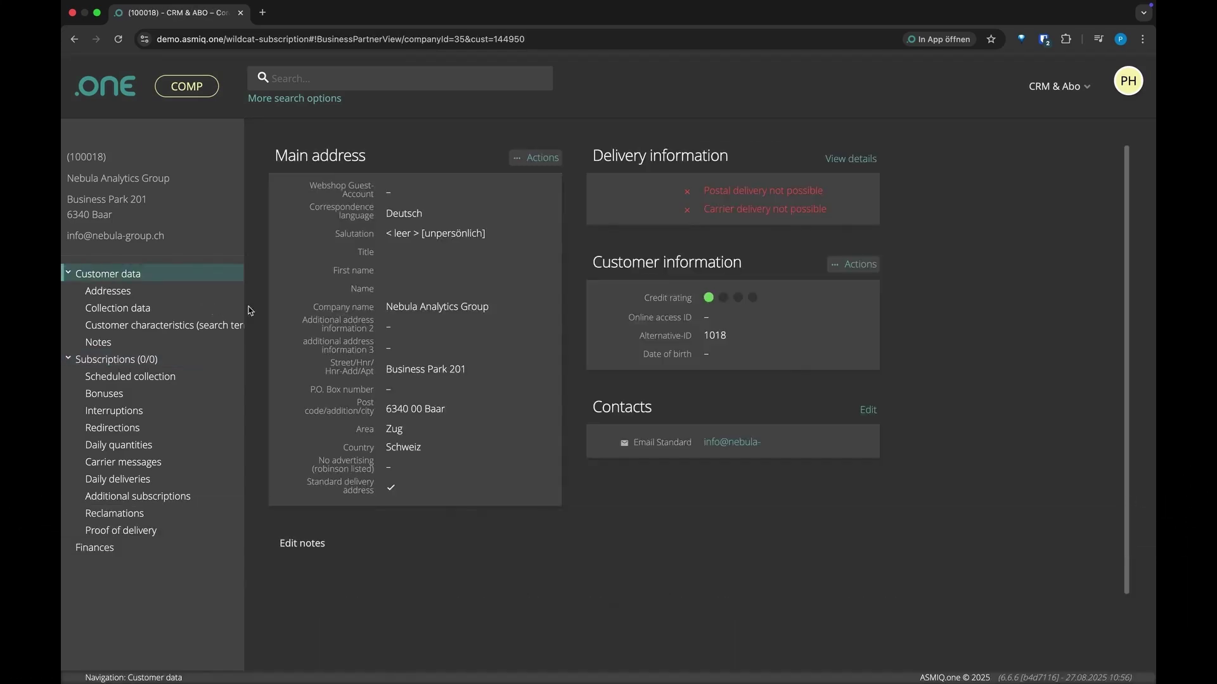
left_click(1053, 86)
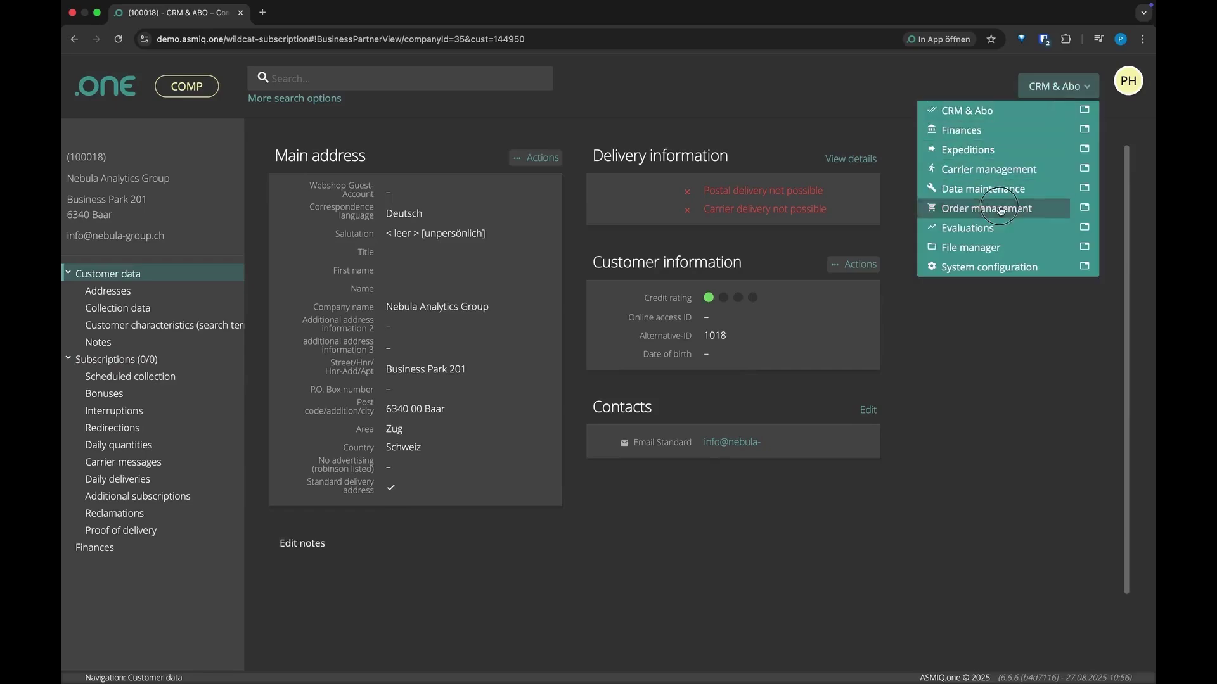
- Start a new order in Order management named 'Call order from Nebuls Group'
left_click(957, 204)
left_click(406, 142)
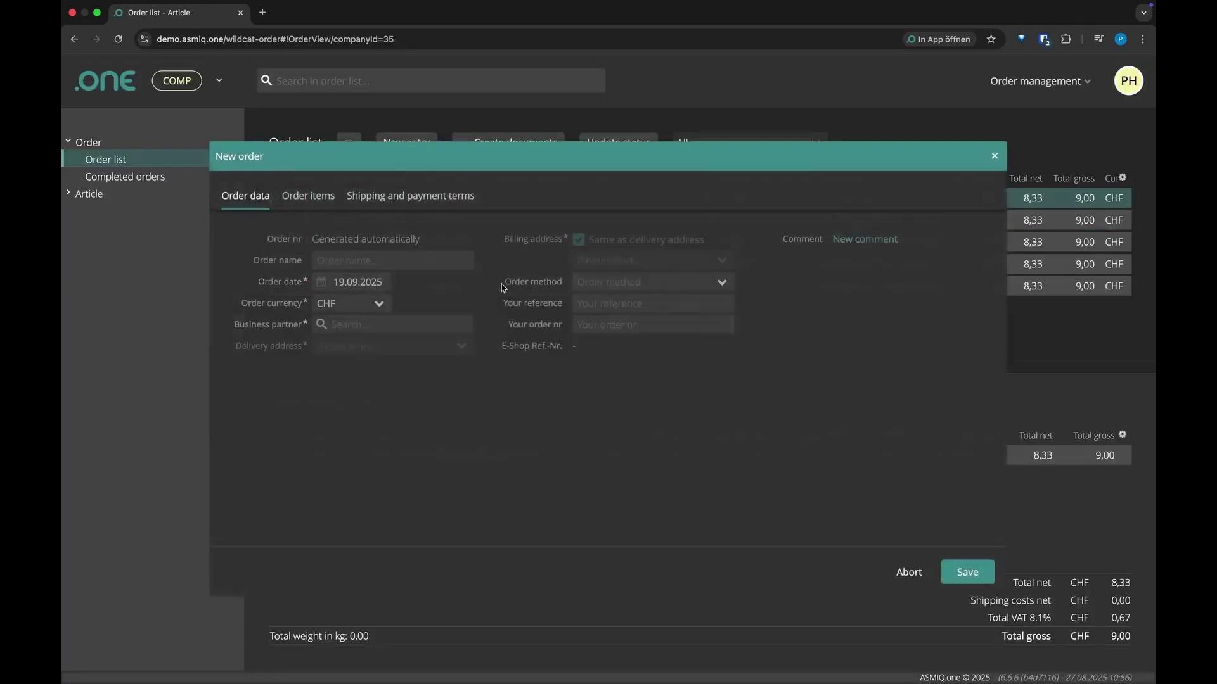
type("Call order from Nebula")
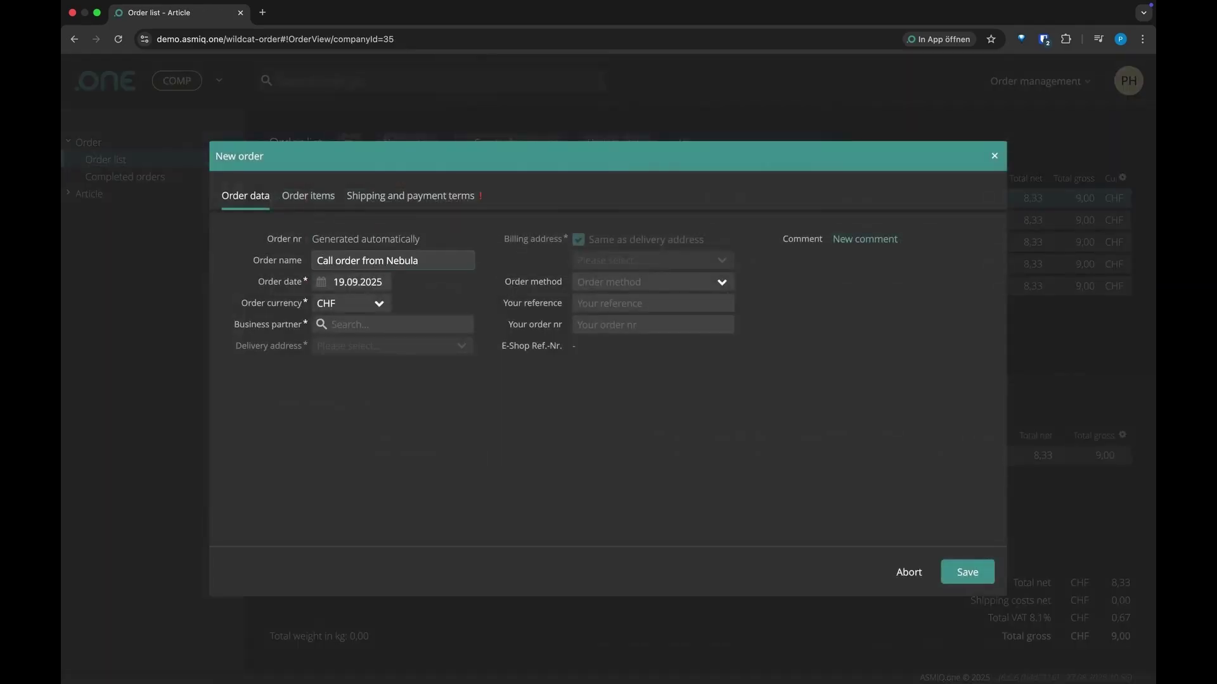
type("s Group")
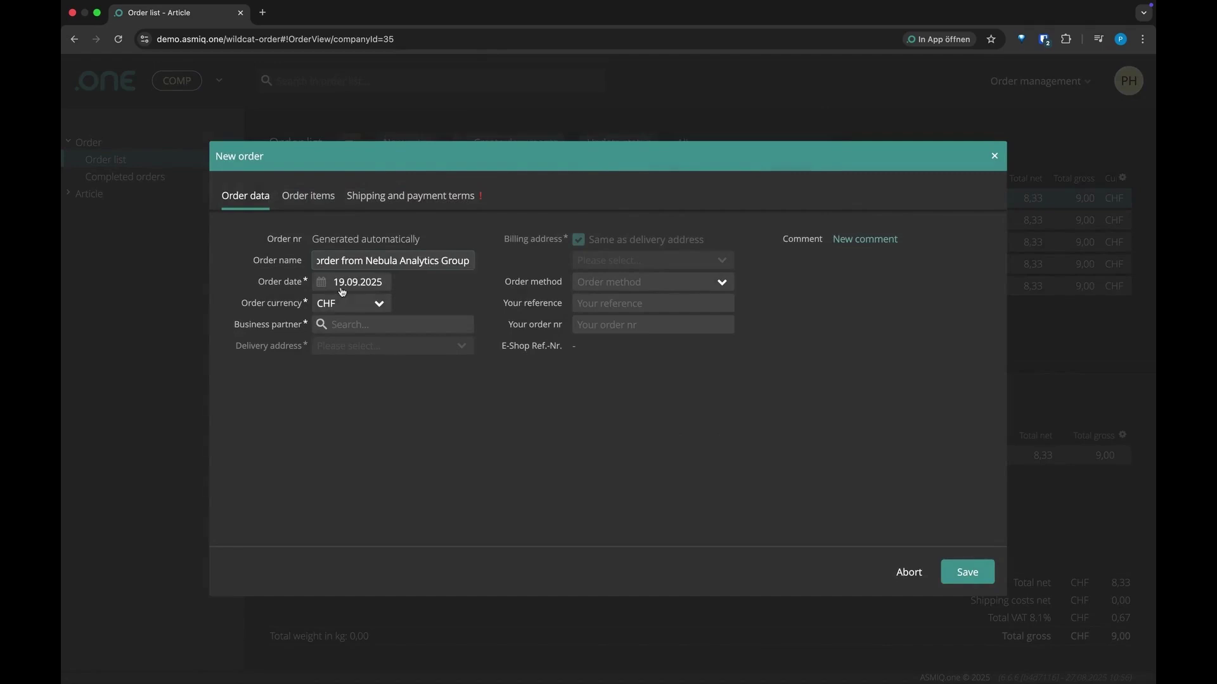
- Set the business partner to Nebula Analytics Group (100018) and order method to Telefon
left_click(376, 327)
type("nebula")
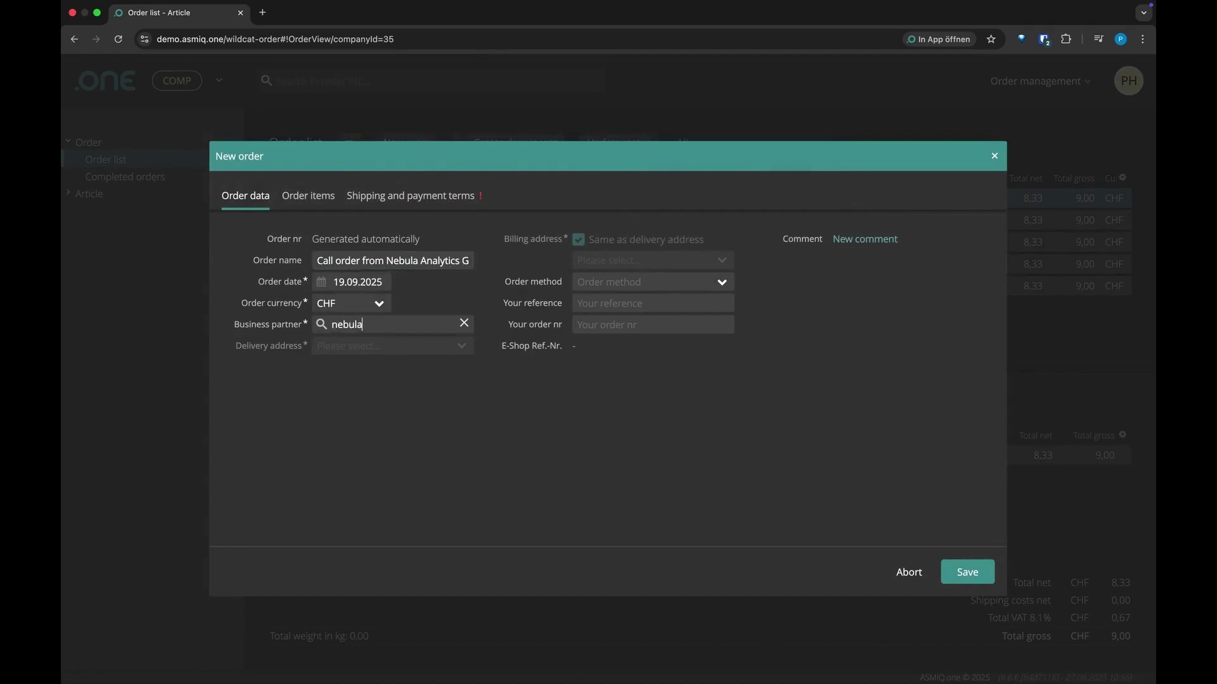
left_click(453, 356)
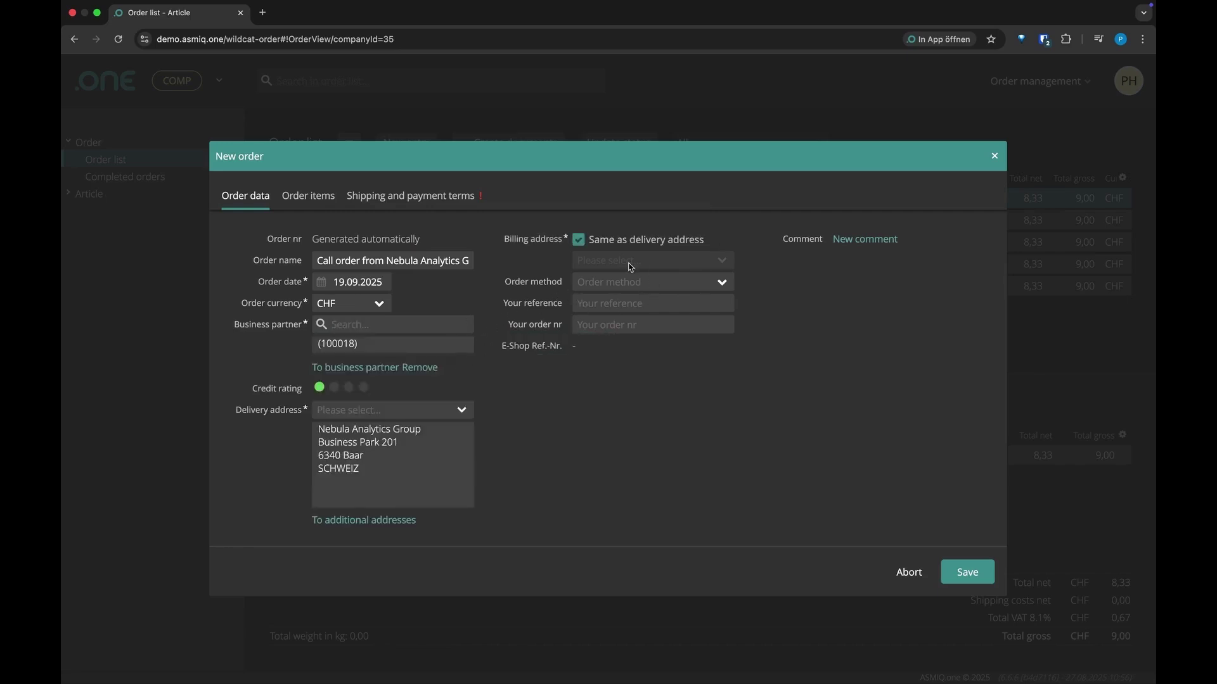
left_click(718, 286)
left_click(633, 325)
- Add a Yearly Standard Subscription line item to the order
left_click(294, 197)
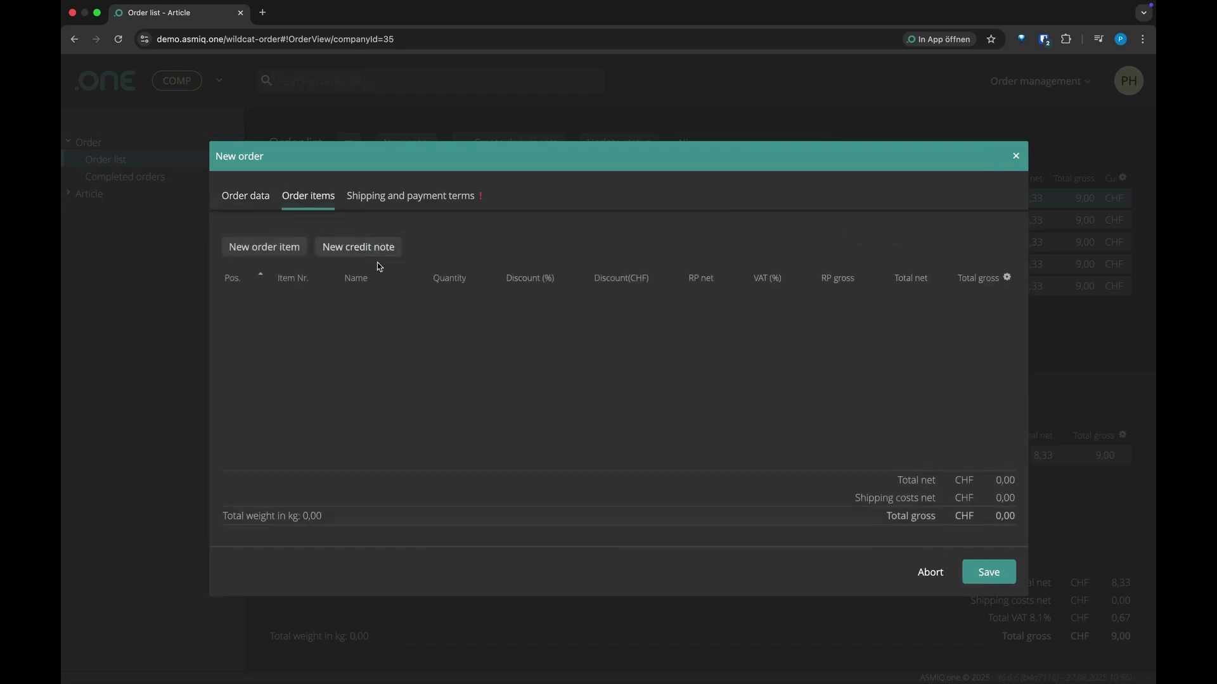
left_click(265, 247)
left_click(501, 246)
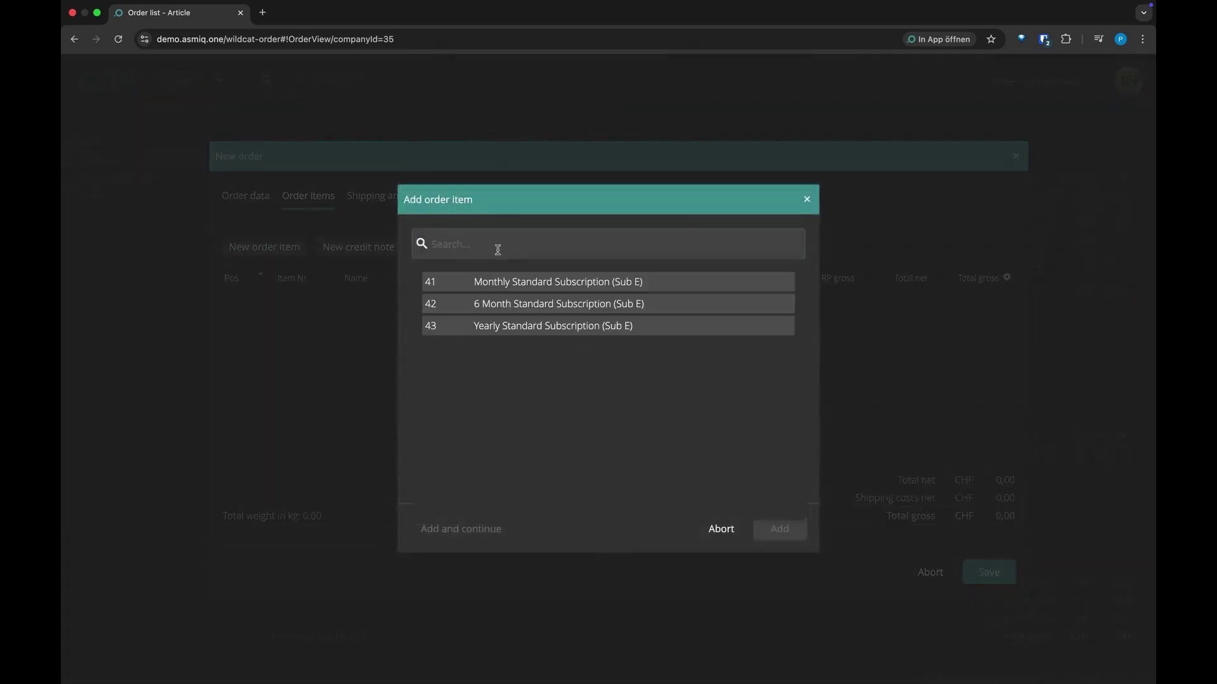
left_click(517, 327)
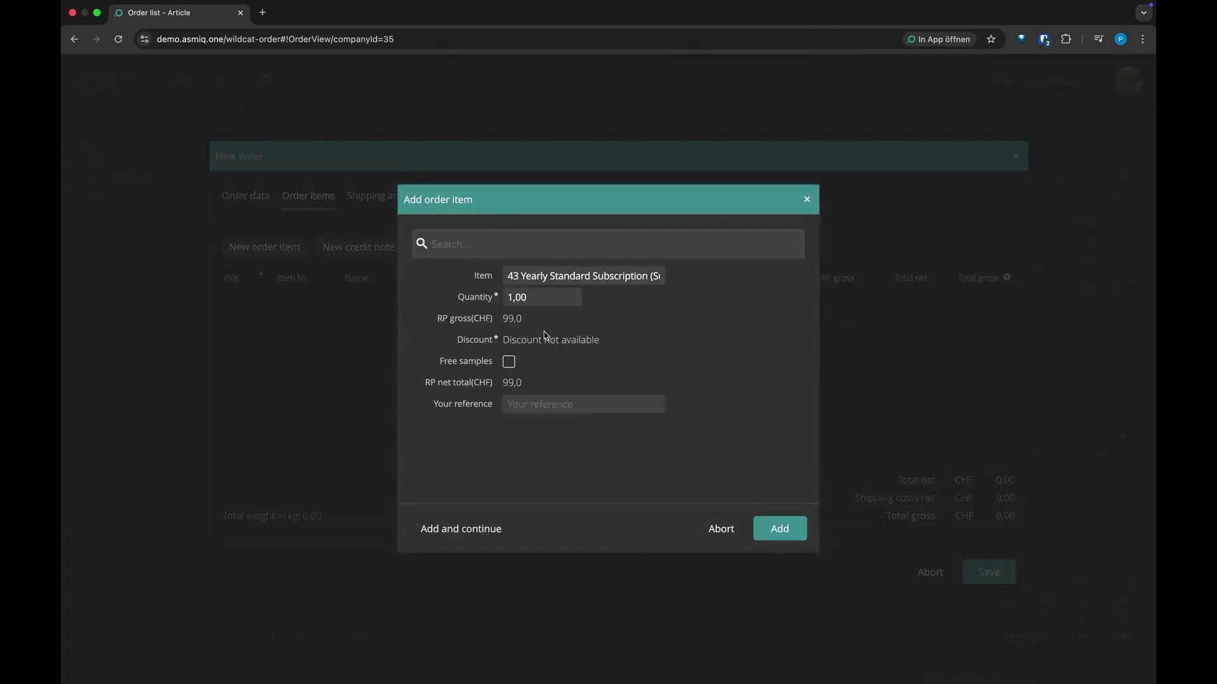
left_click(758, 521)
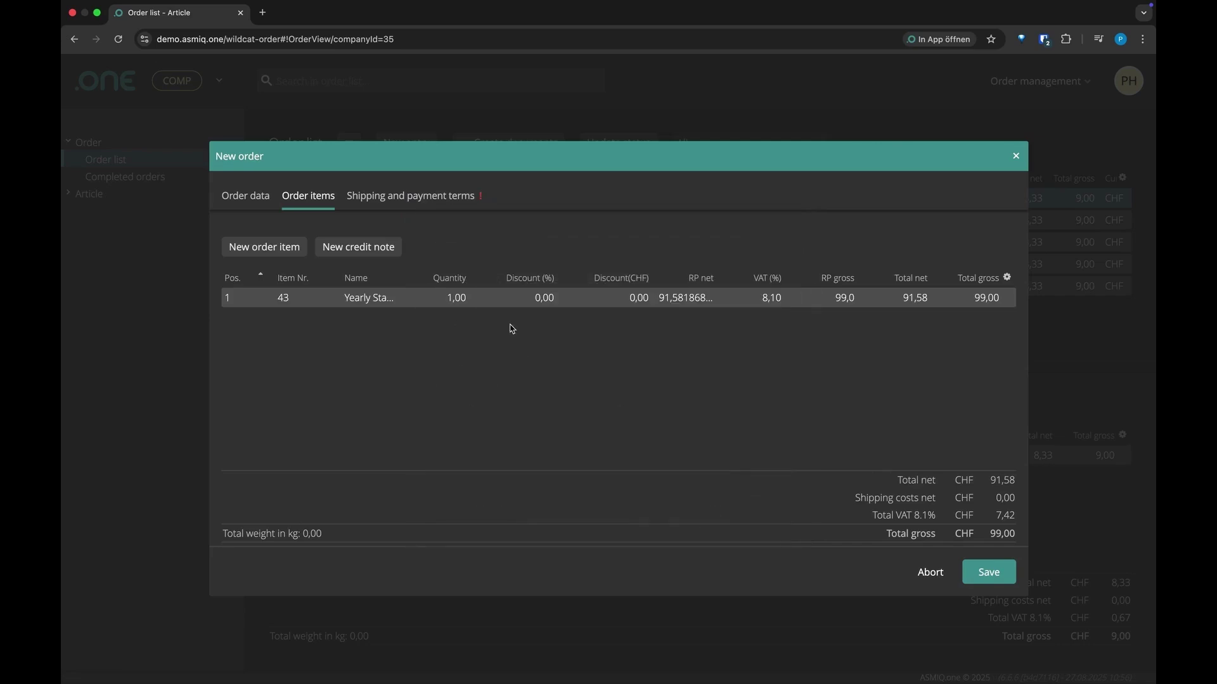
- Set delivery to No Shipping (Online Access), 1-month payment conditions and payment type Invoice
left_click(392, 199)
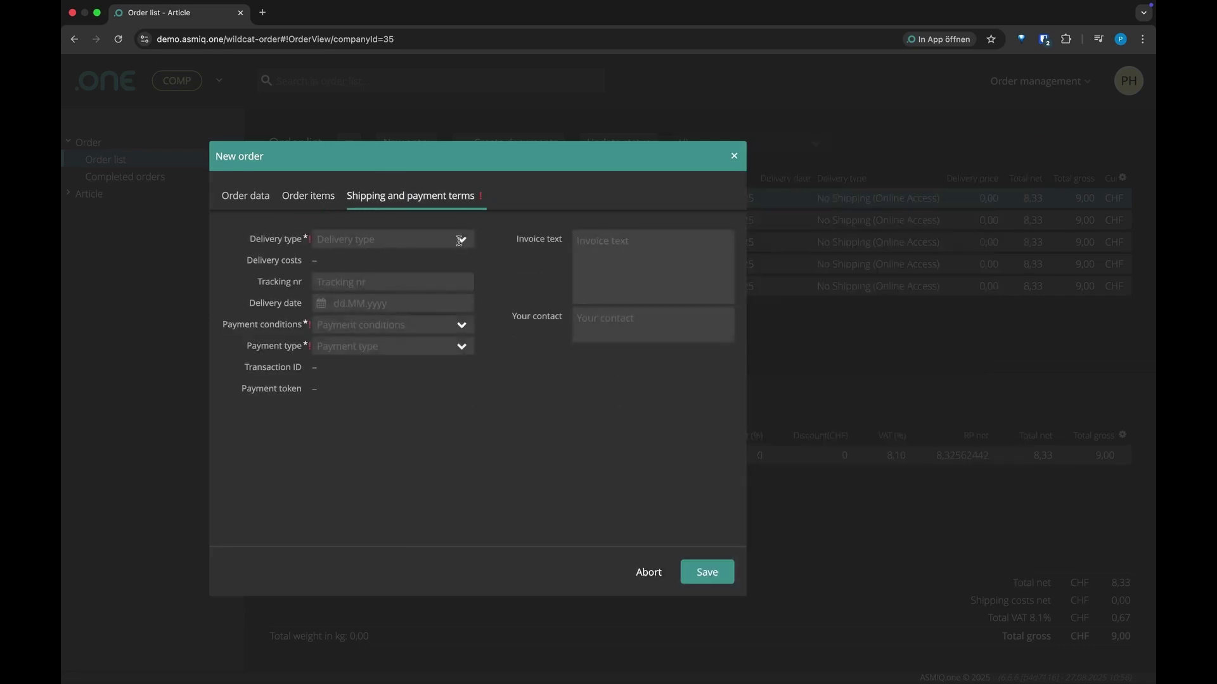
left_click(467, 244)
left_click(380, 282)
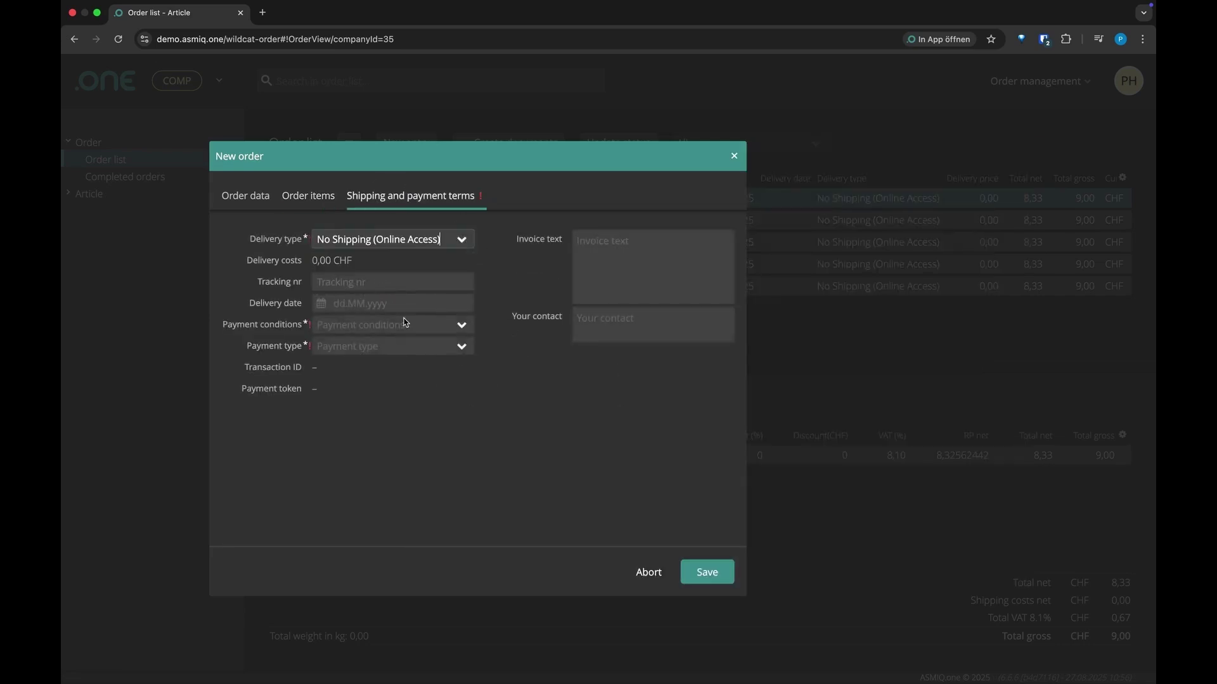
left_click(467, 331)
left_click(393, 366)
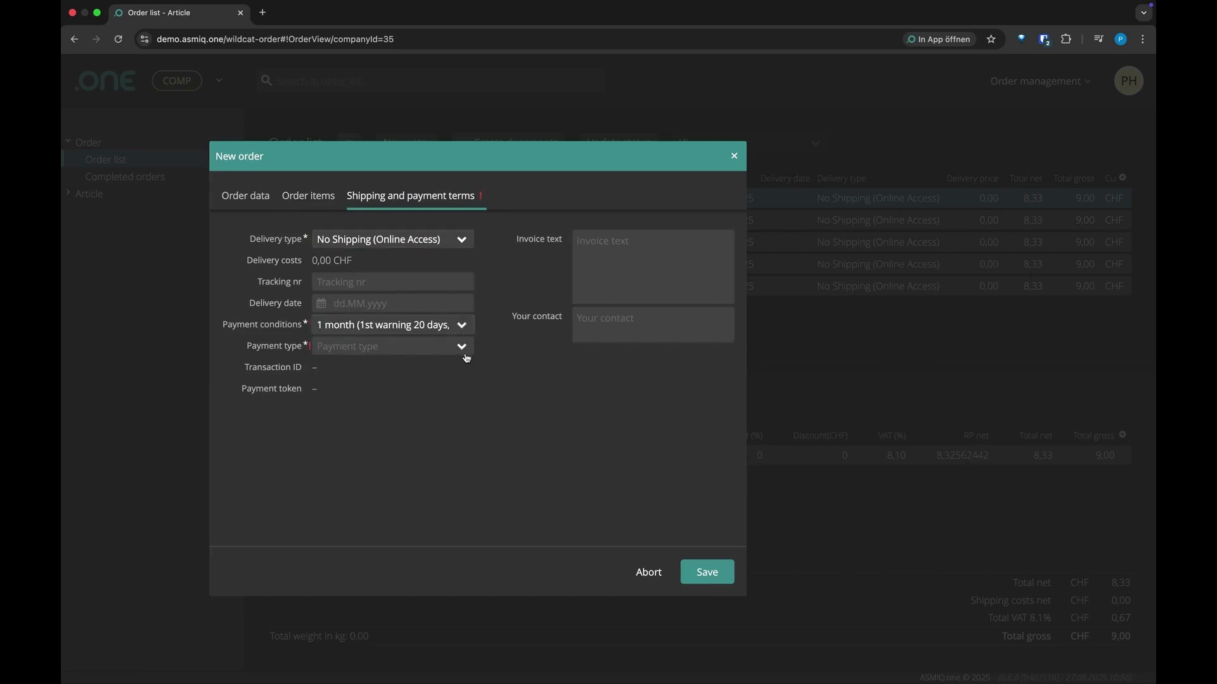
left_click(463, 350)
left_click(388, 389)
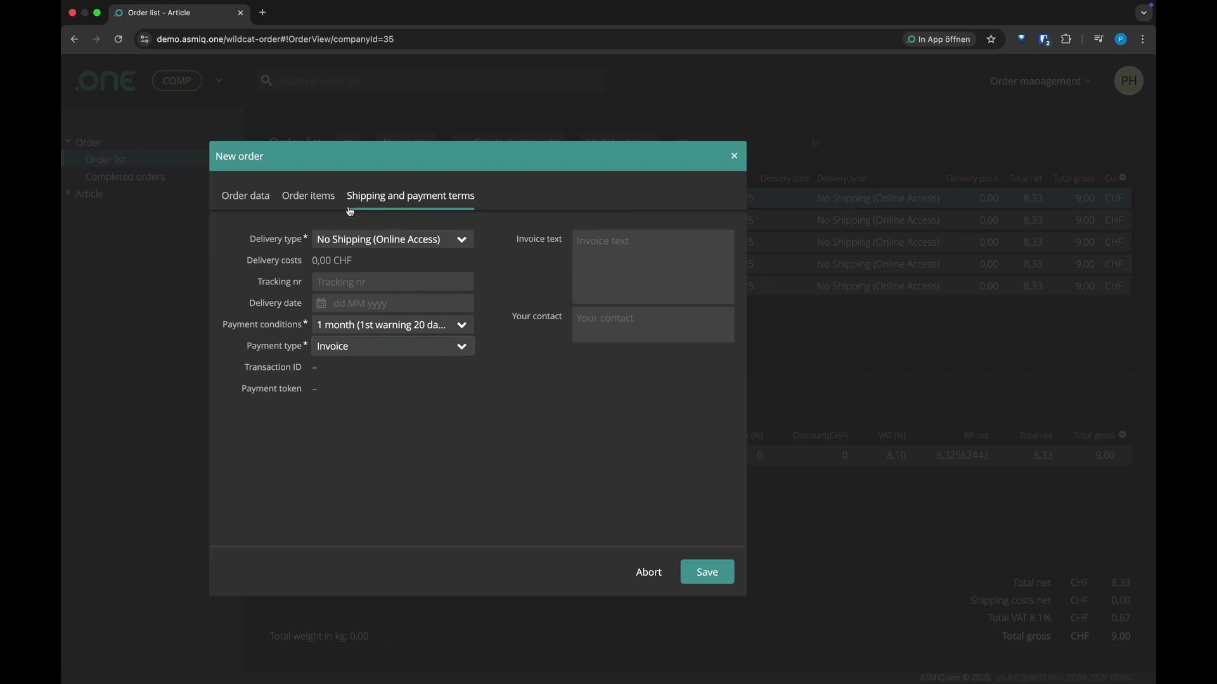
- Enter the invoice text 'Call order from 19.09.2025'
left_click(577, 253)
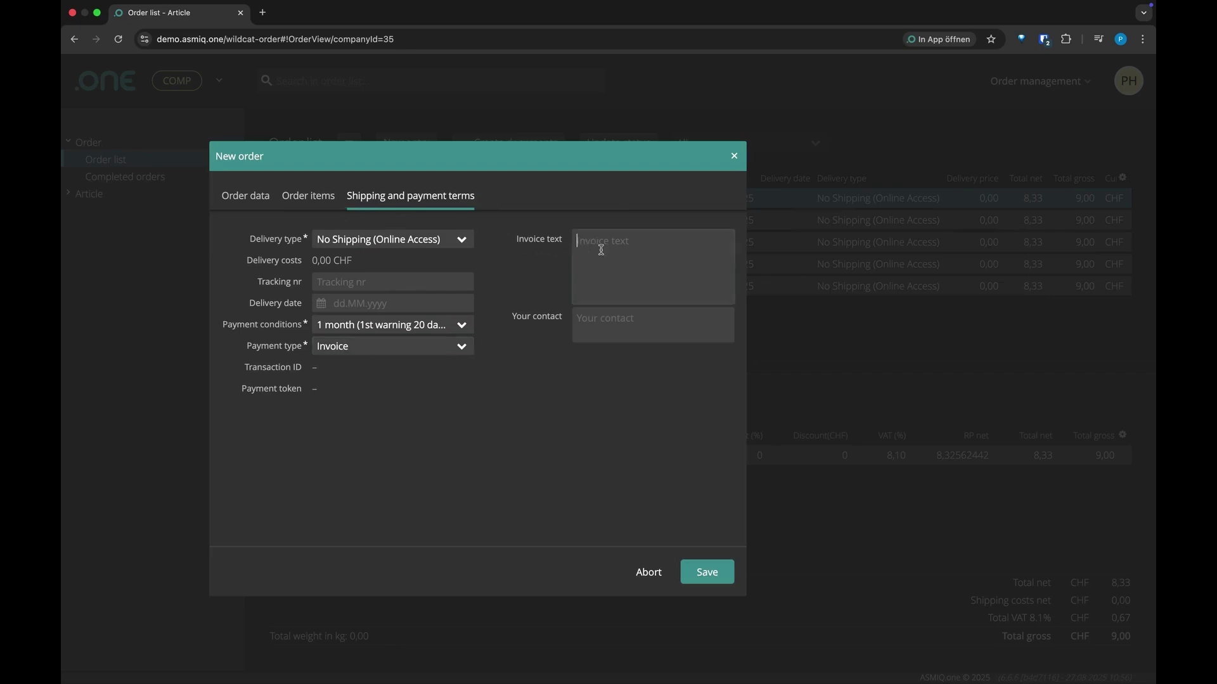
type("Call from 19.09.2025")
left_click(596, 241)
type("order")
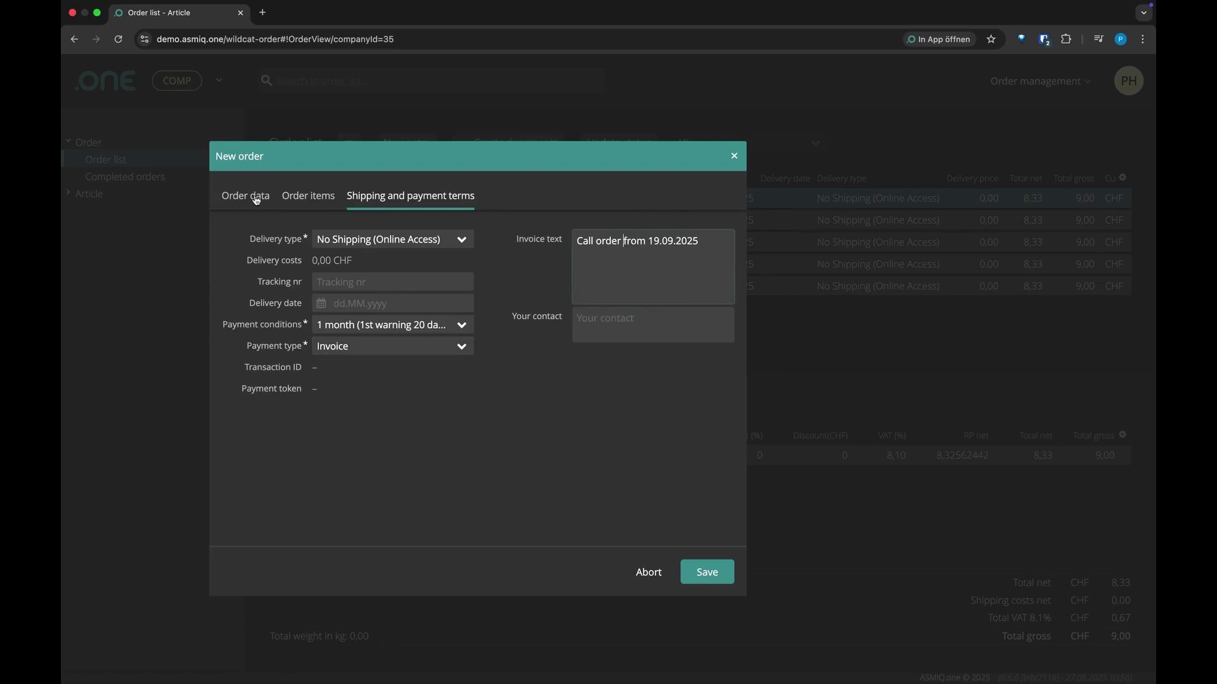
- Set the order date to 01.10.2025 and save the order
left_click(256, 199)
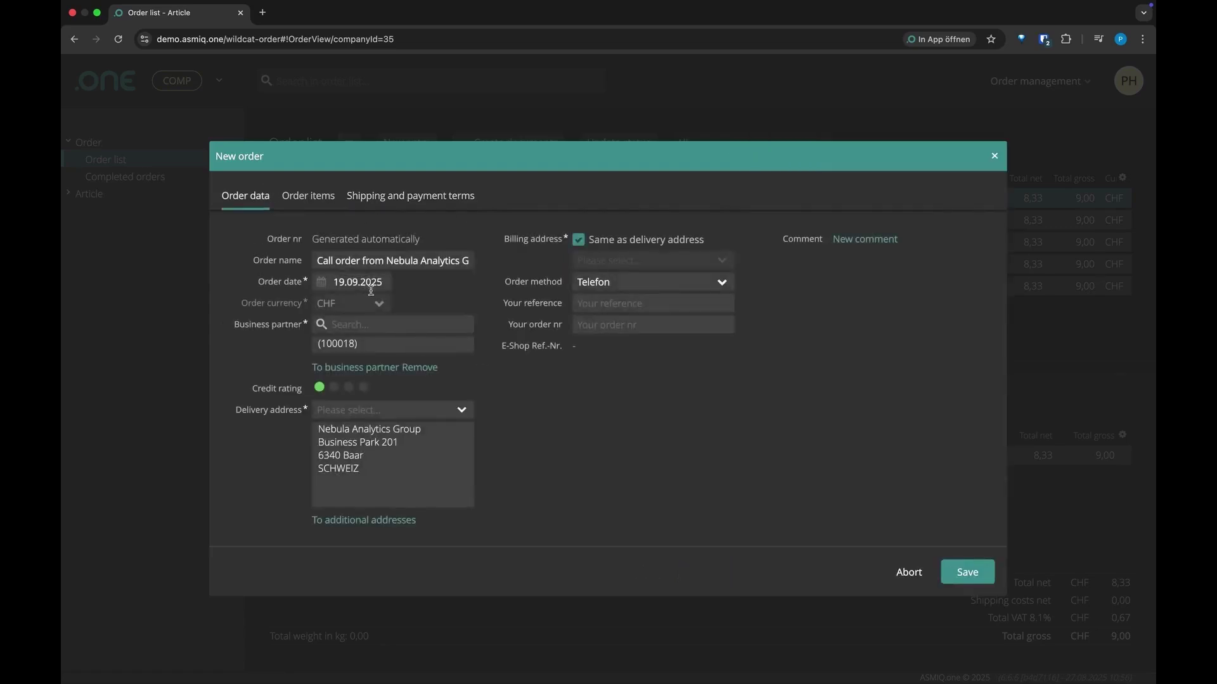
left_click(322, 283)
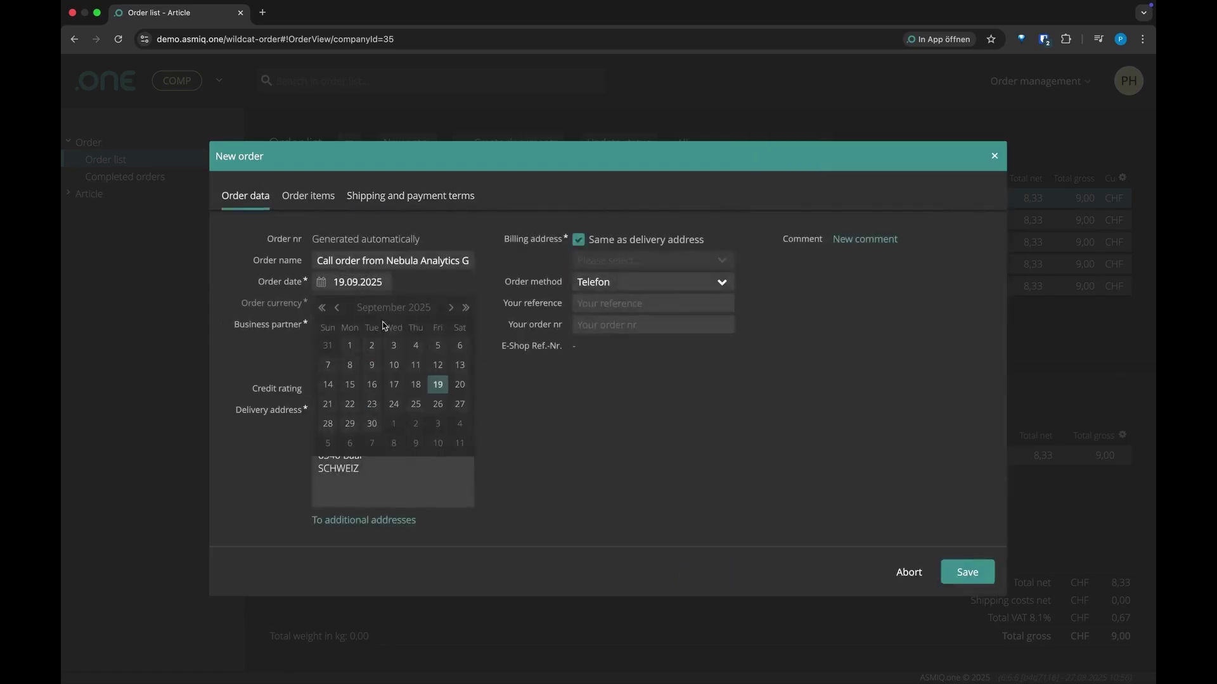
left_click(394, 425)
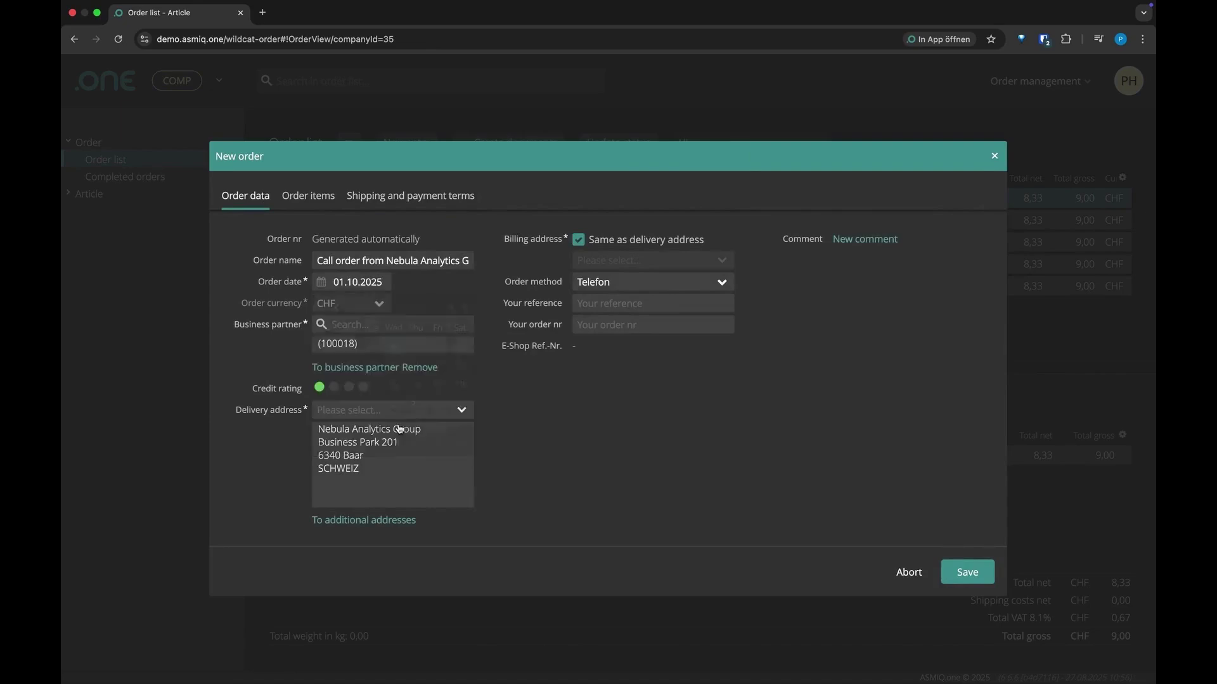
left_click(960, 579)
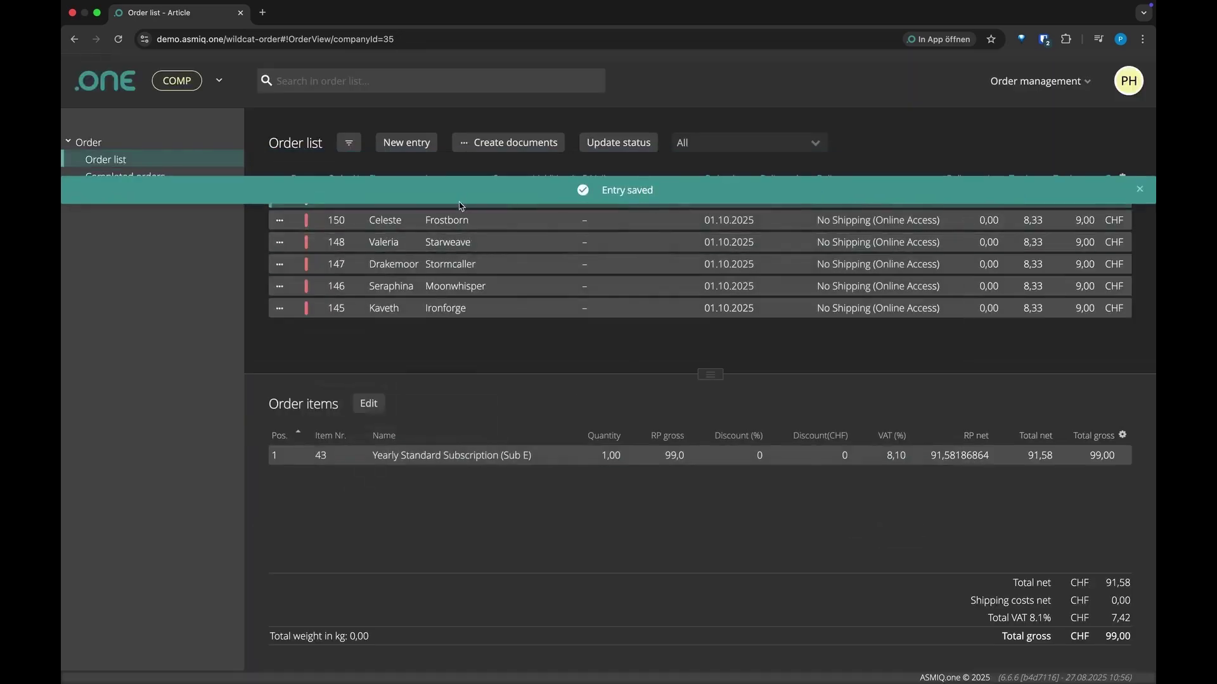
- Create an invoice document for order 153 dated 01.10.2025
left_click(507, 142)
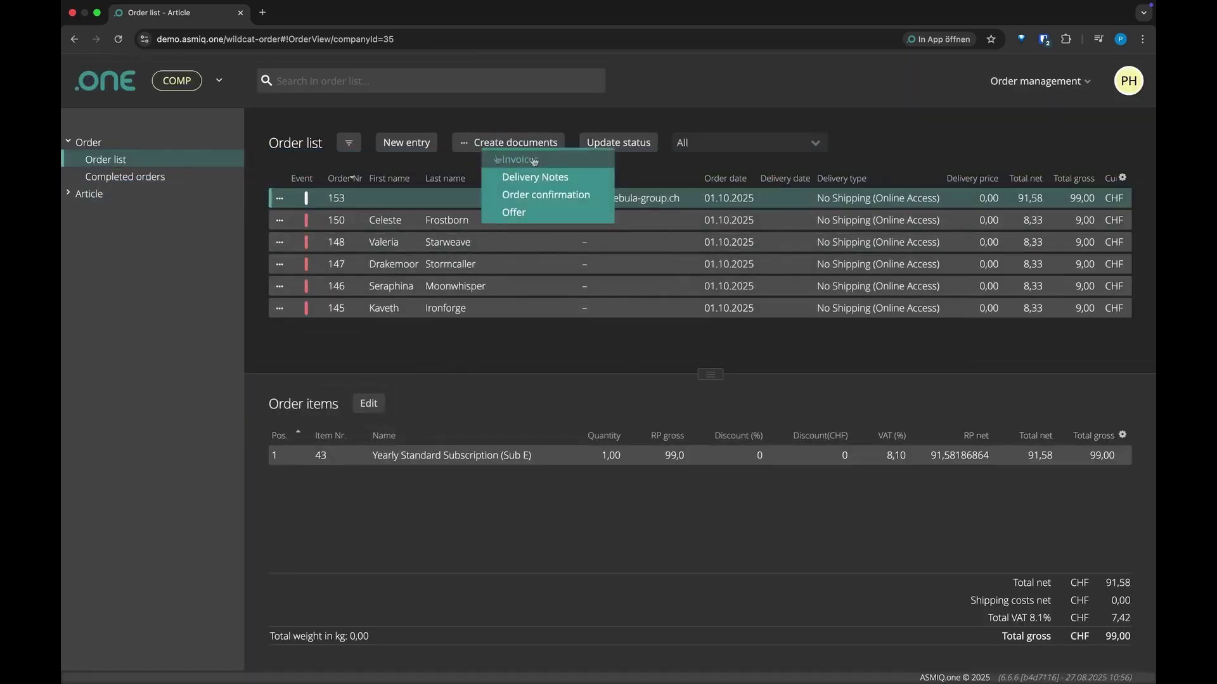
left_click(534, 161)
left_click(573, 359)
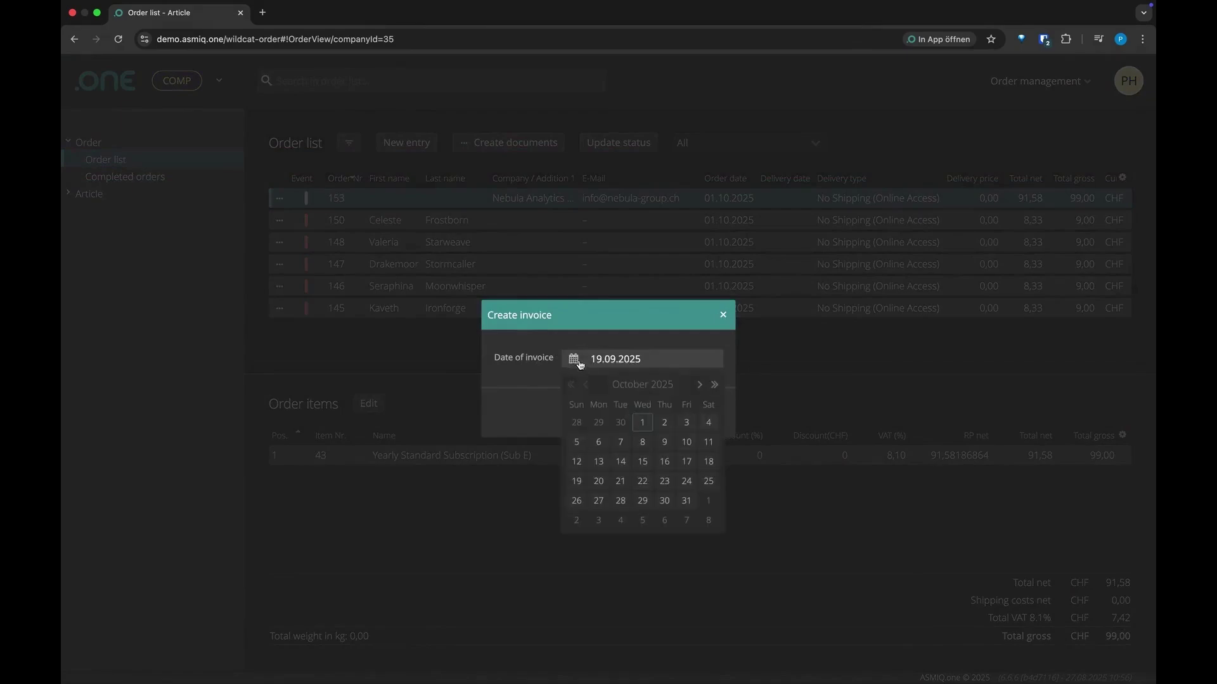
left_click(640, 423)
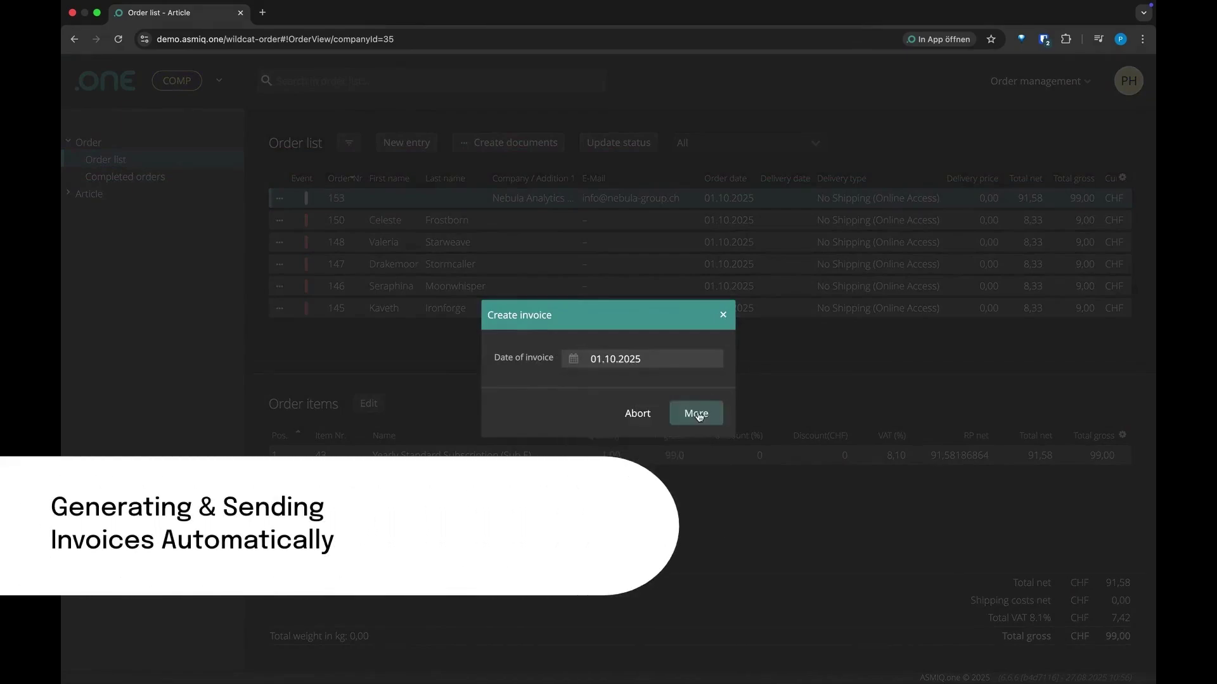
left_click(697, 414)
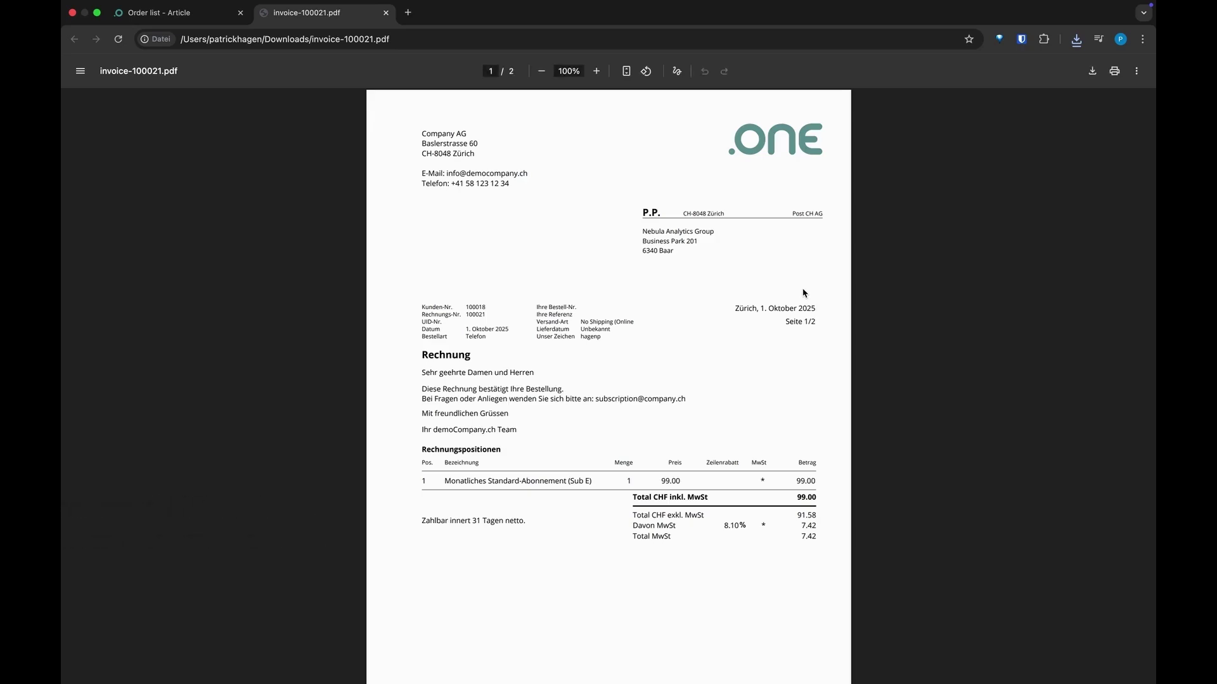
- Scroll through invoice-100021.pdf down to page 2
scroll(676, 434, "down", 10)
- Send the 'Rechnung Nr. 100021' email with invoice-100021.pdf attached to the customer
left_click(386, 13)
left_click(650, 371)
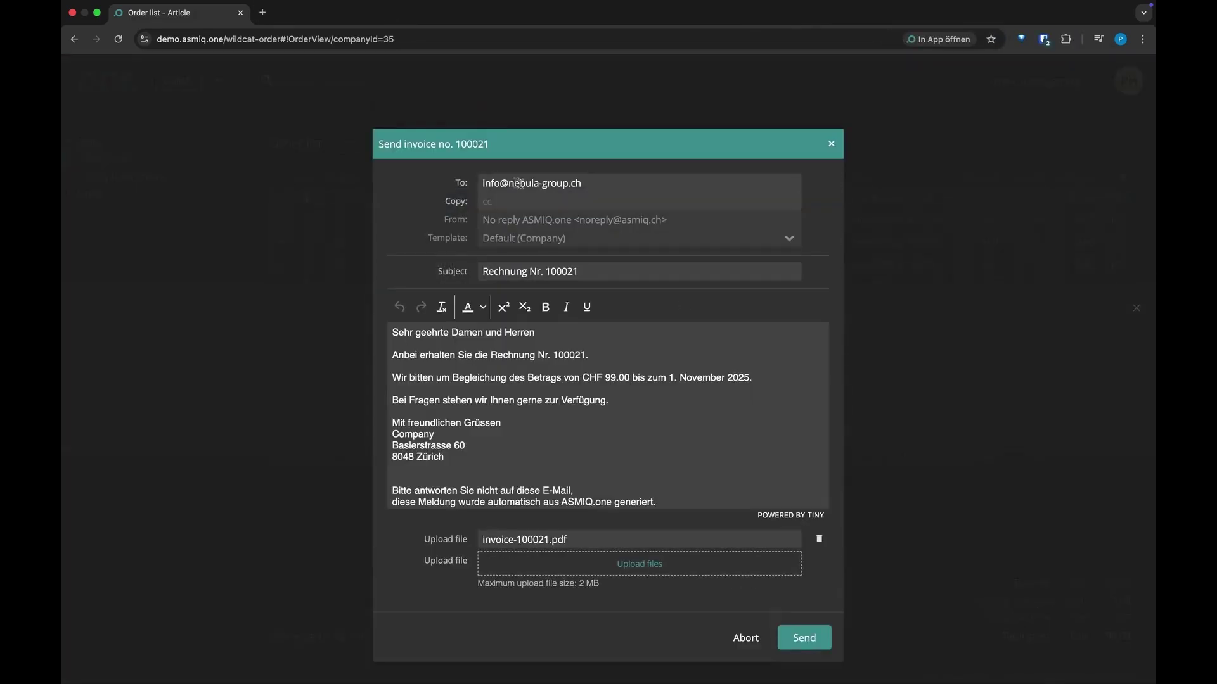
scroll(541, 387, "down", 1)
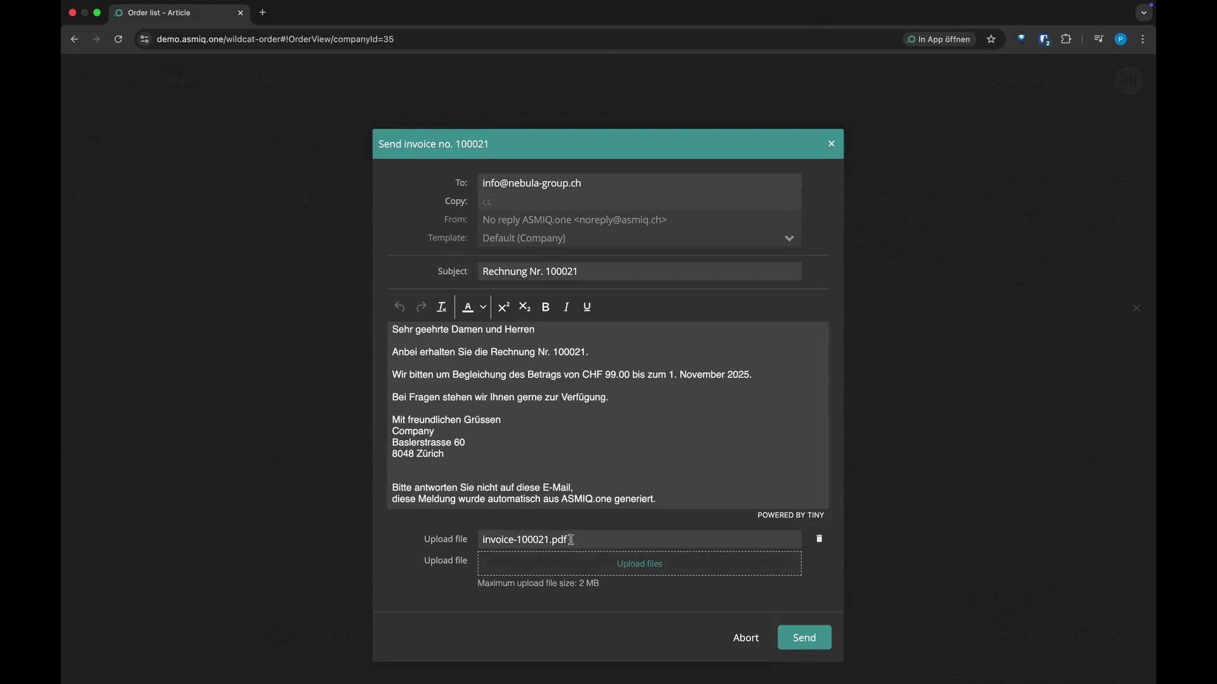
left_click(798, 639)
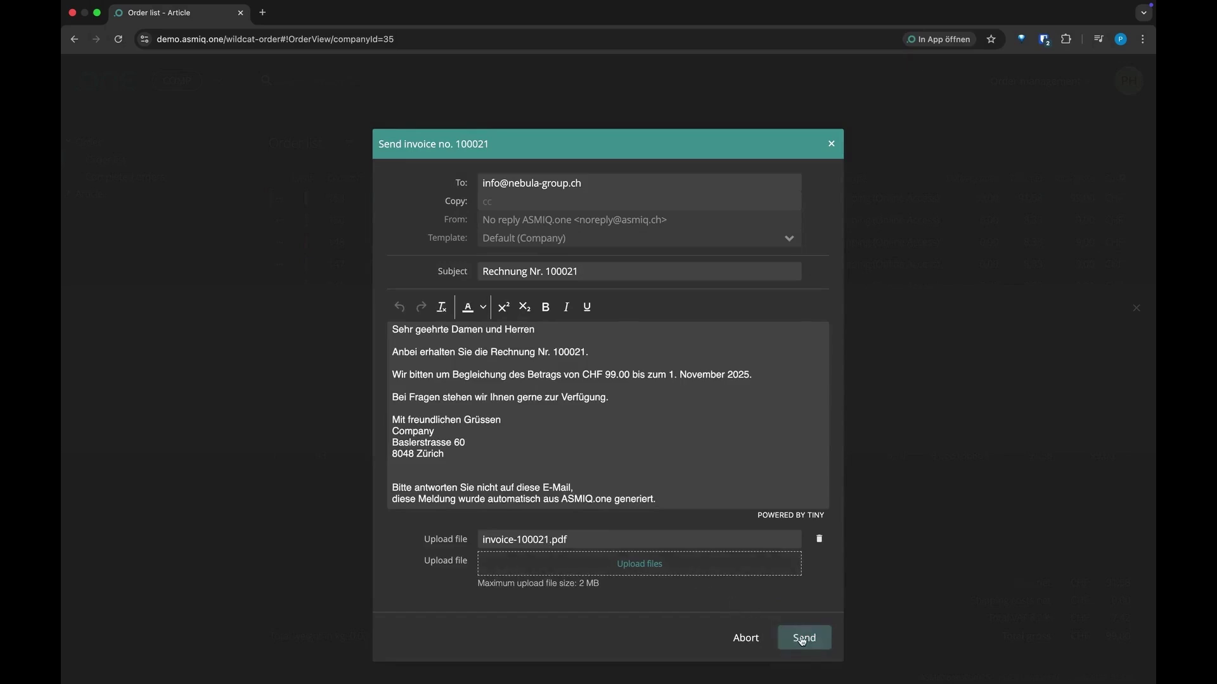
left_click(801, 640)
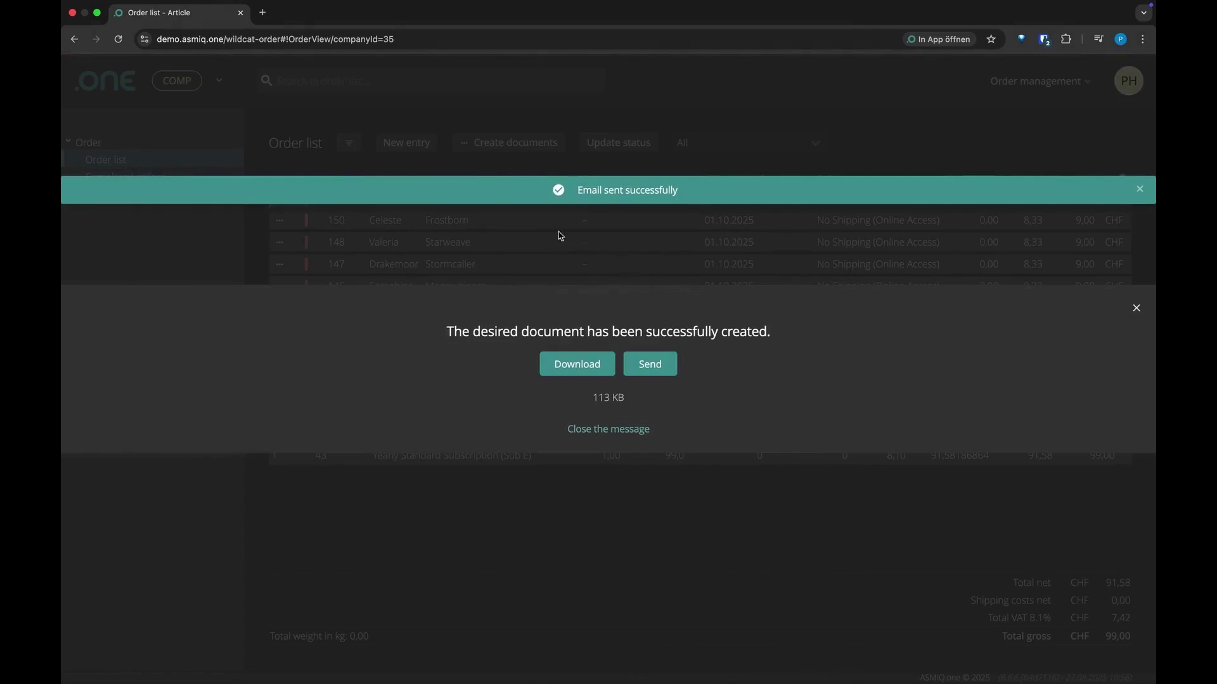
- From order 153, go to Nebula Analytics Group's record and review its Subscriptions list
left_click(620, 435)
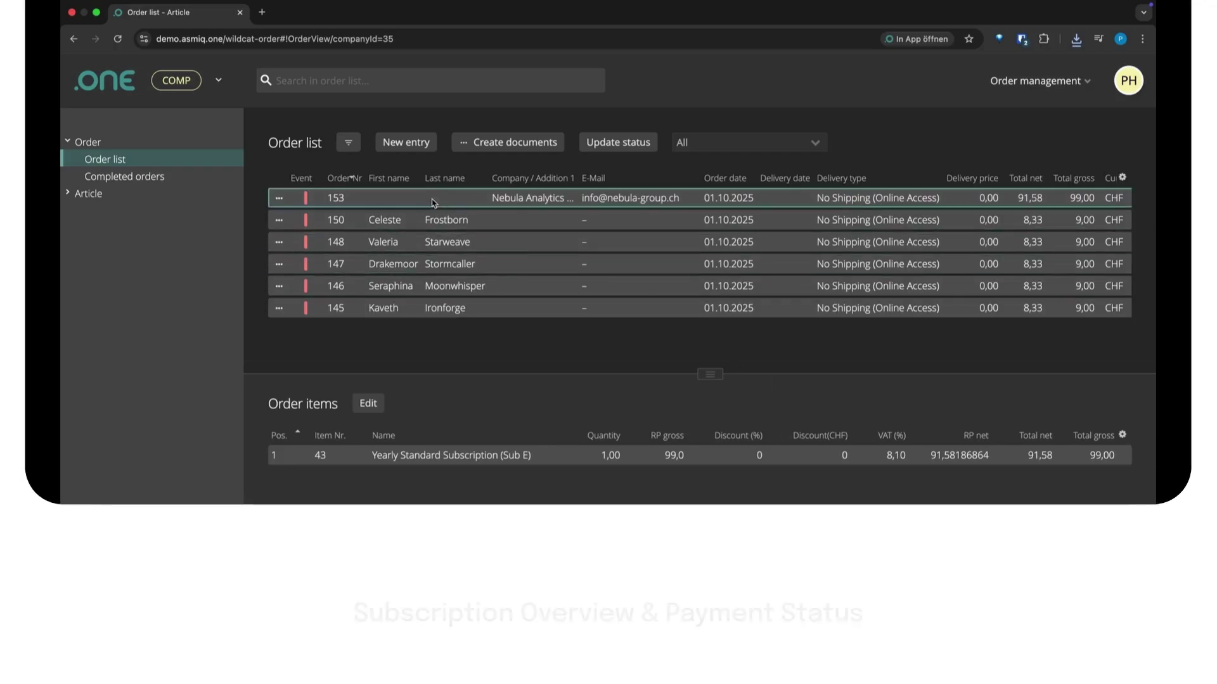
double_click(437, 205)
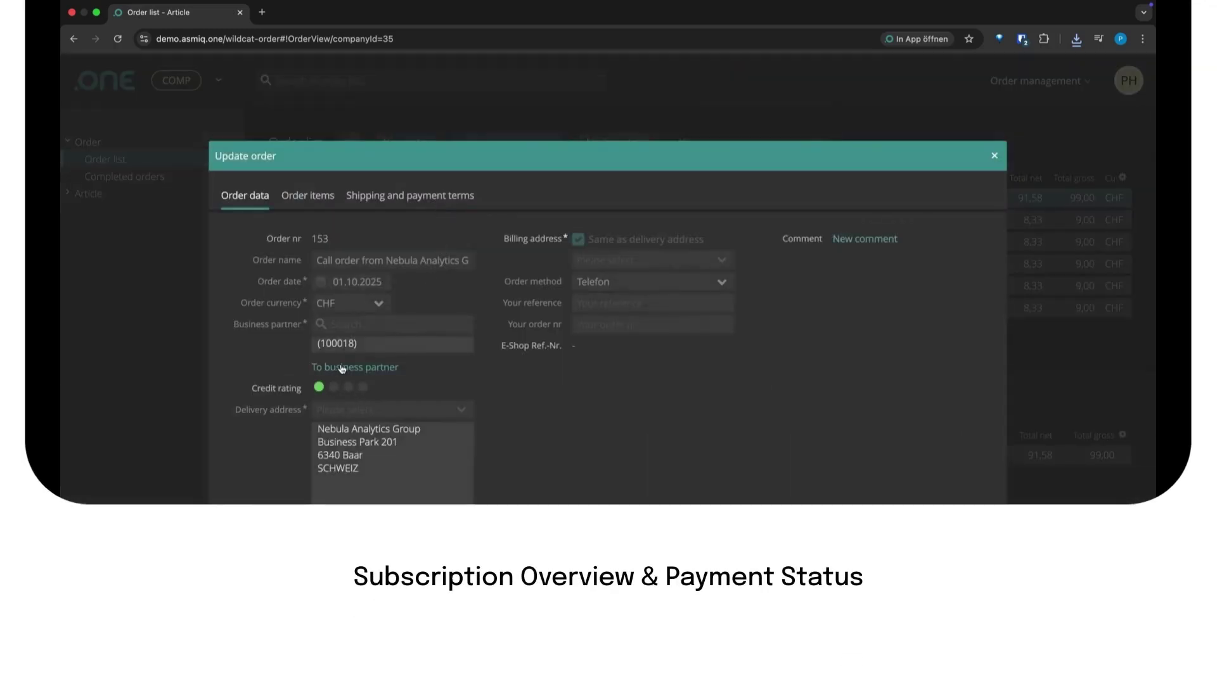
left_click(342, 367)
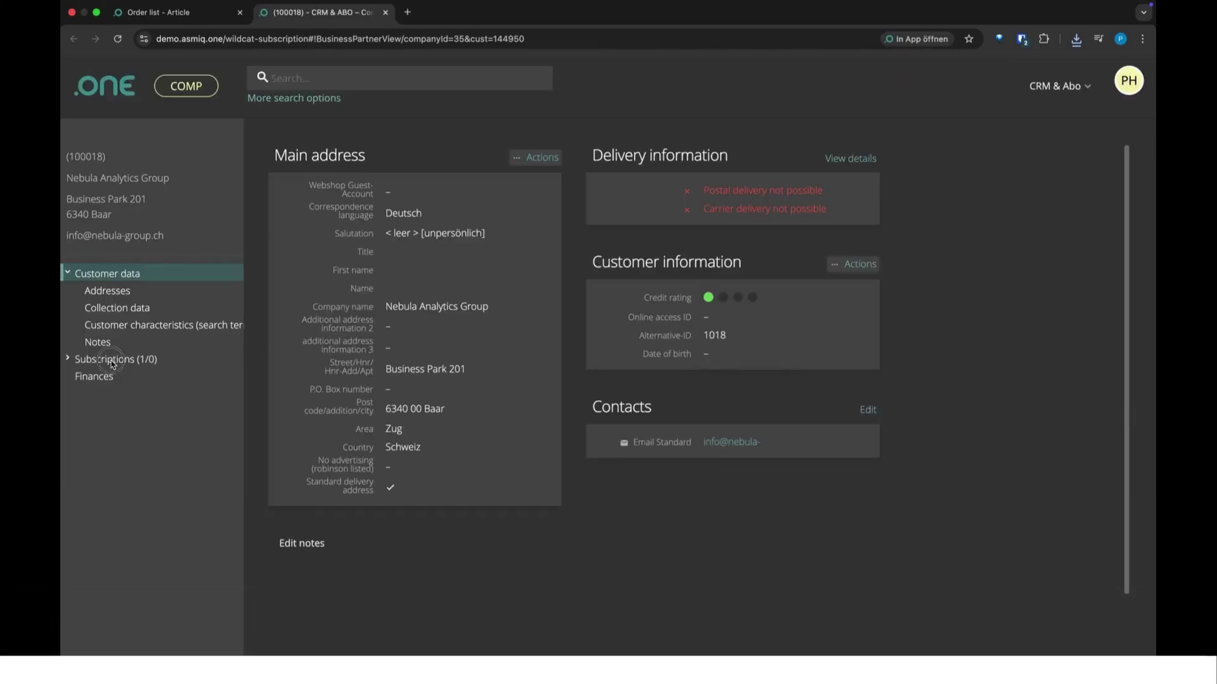
left_click(115, 359)
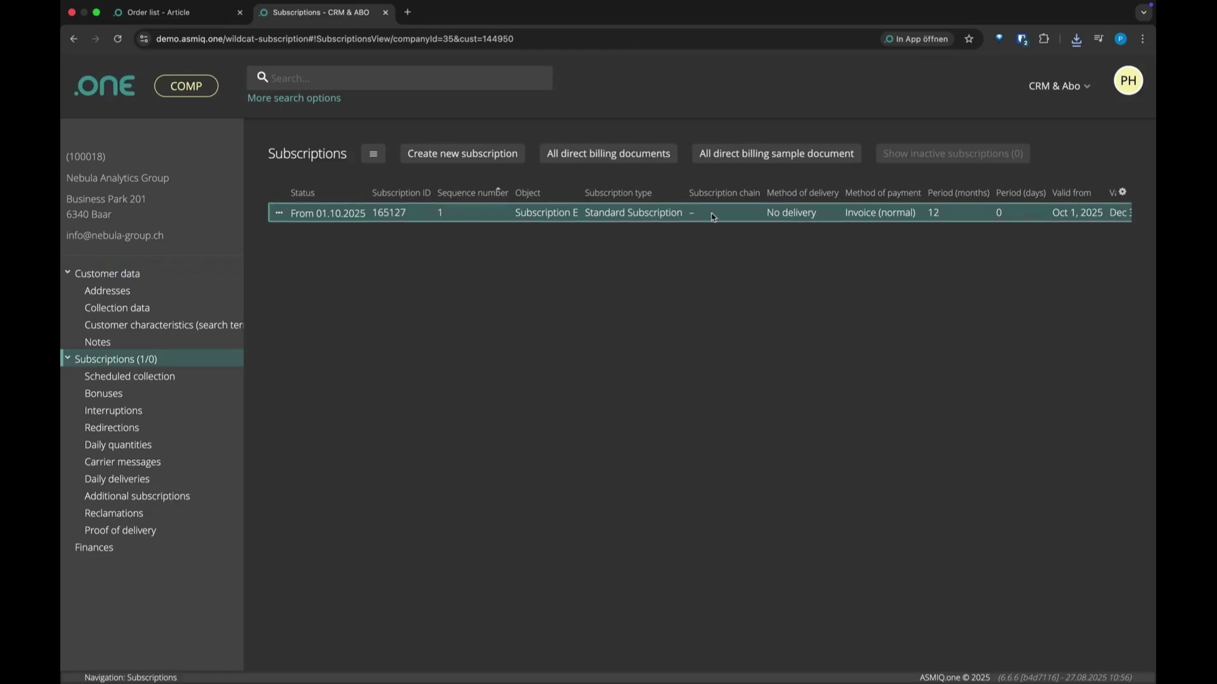
scroll(875, 217, "right", 5)
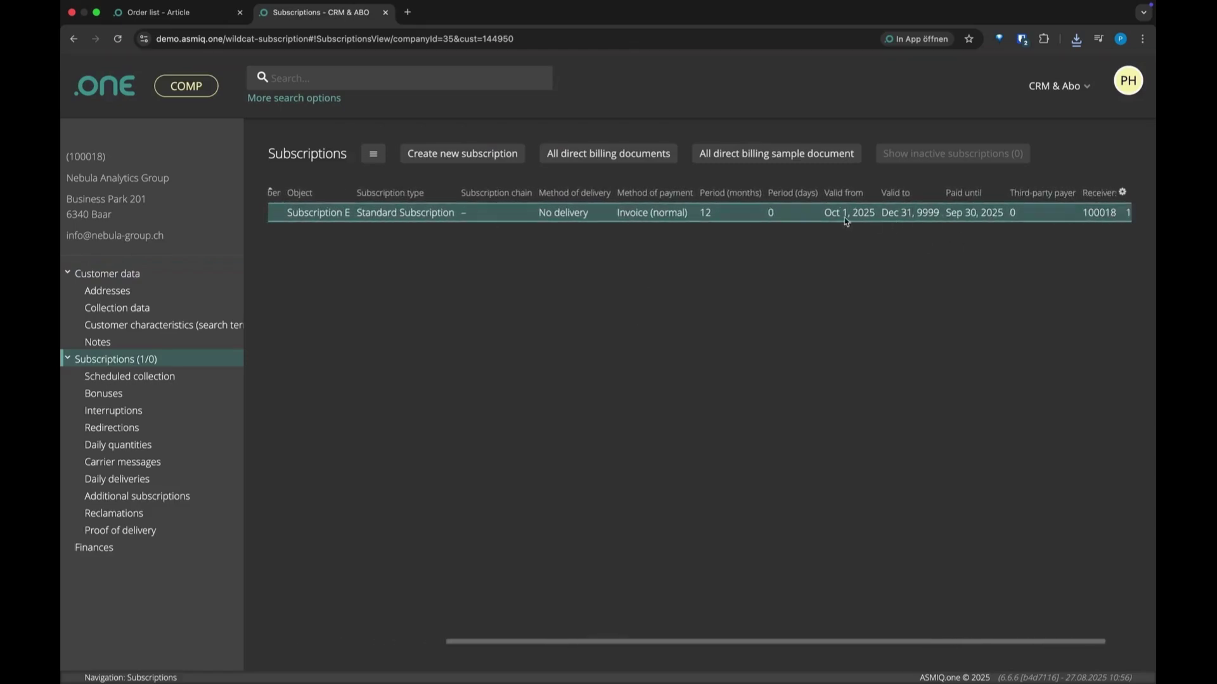
scroll(872, 216, "left", 5)
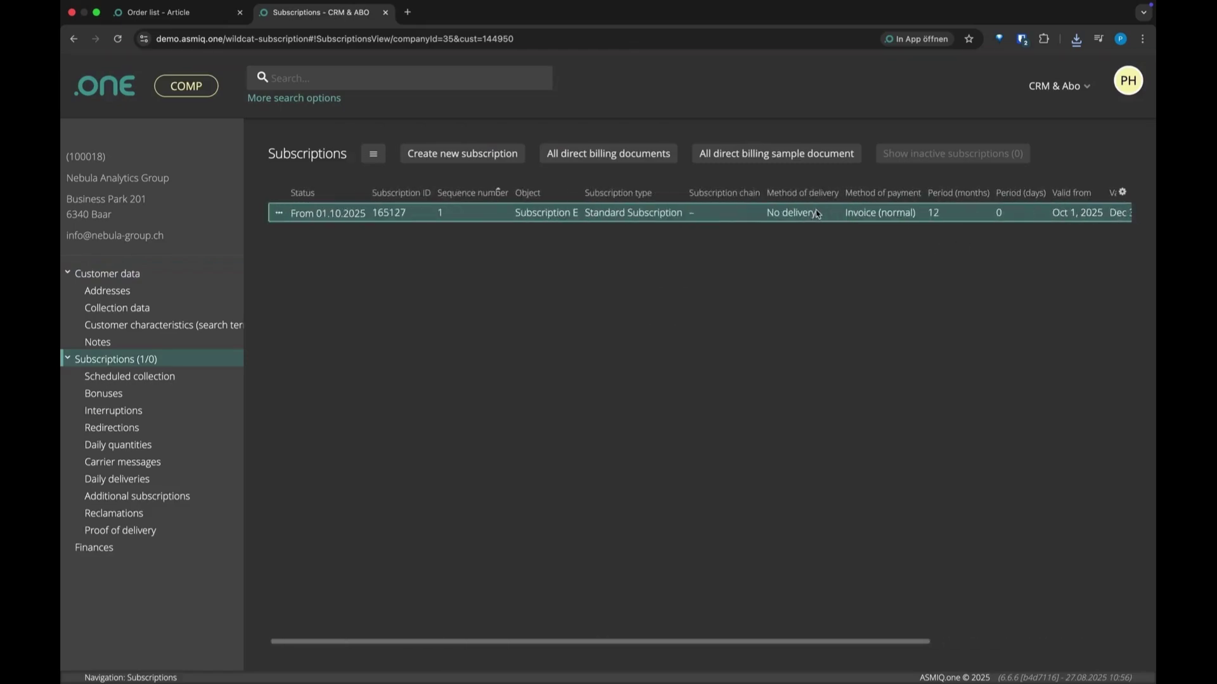
- Inspect invoice 100021's postings in the customer's Finances, then open the central Finances module
left_click(113, 549)
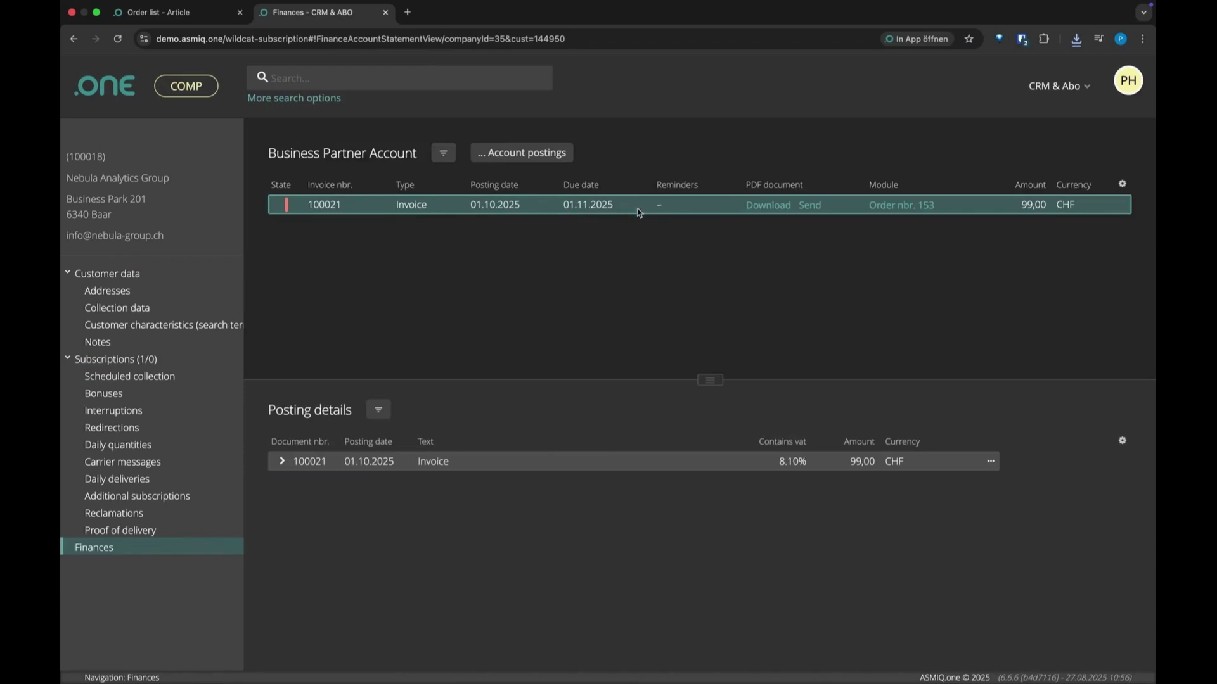
left_click(282, 463)
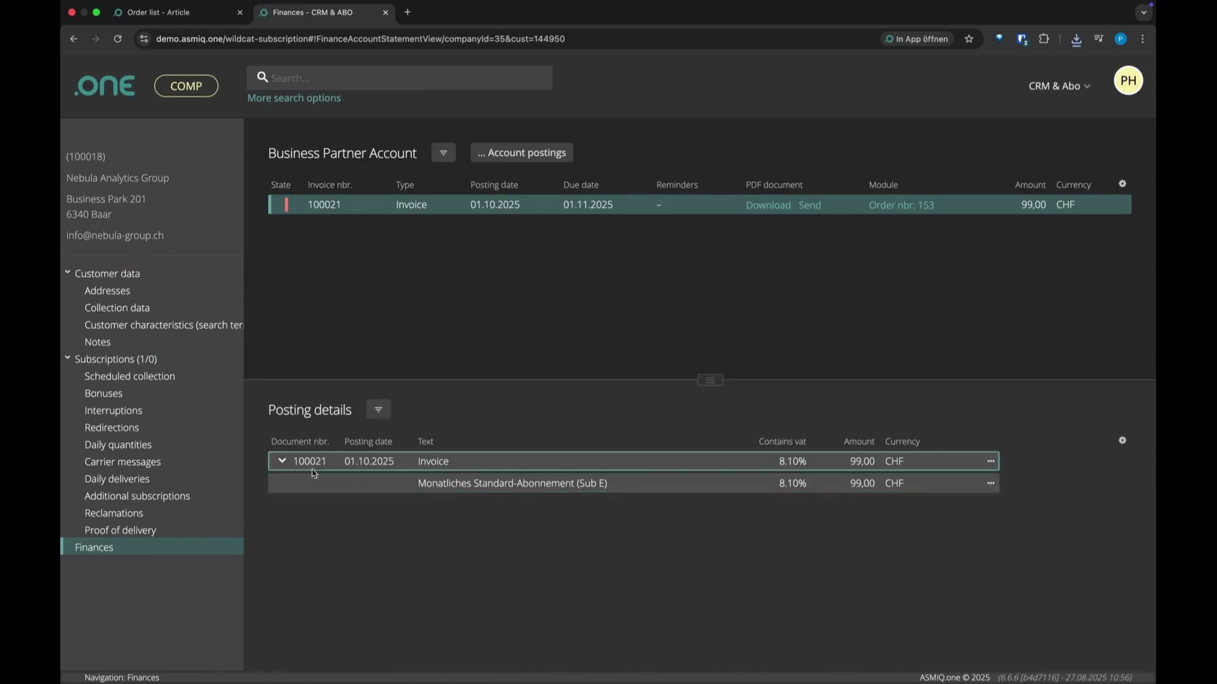
left_click(1055, 87)
left_click(1042, 136)
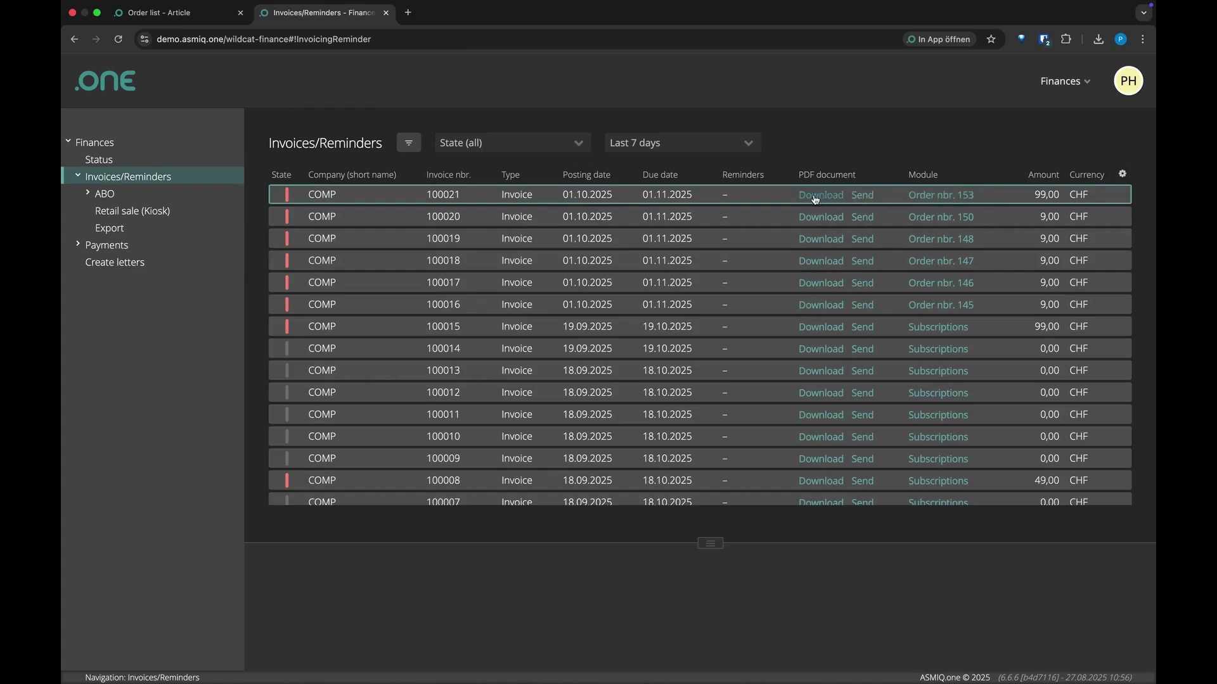
- Show Business partner number, First name and Name columns in the invoice table
left_click(1120, 176)
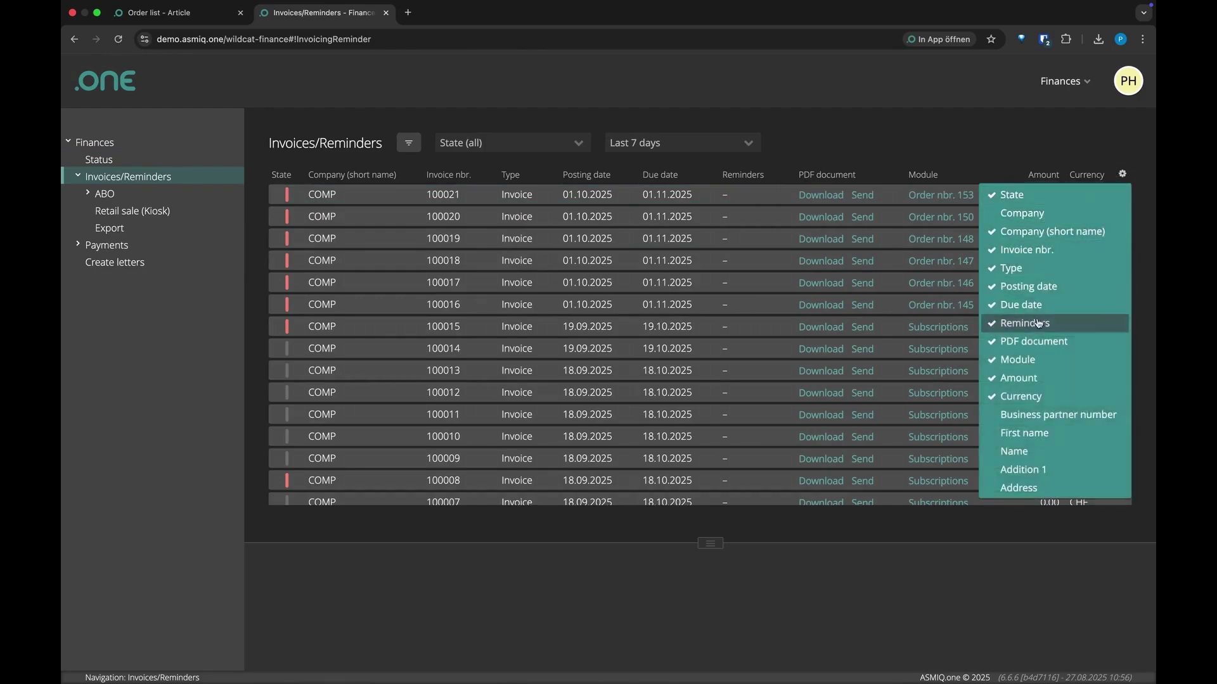
left_click(1042, 416)
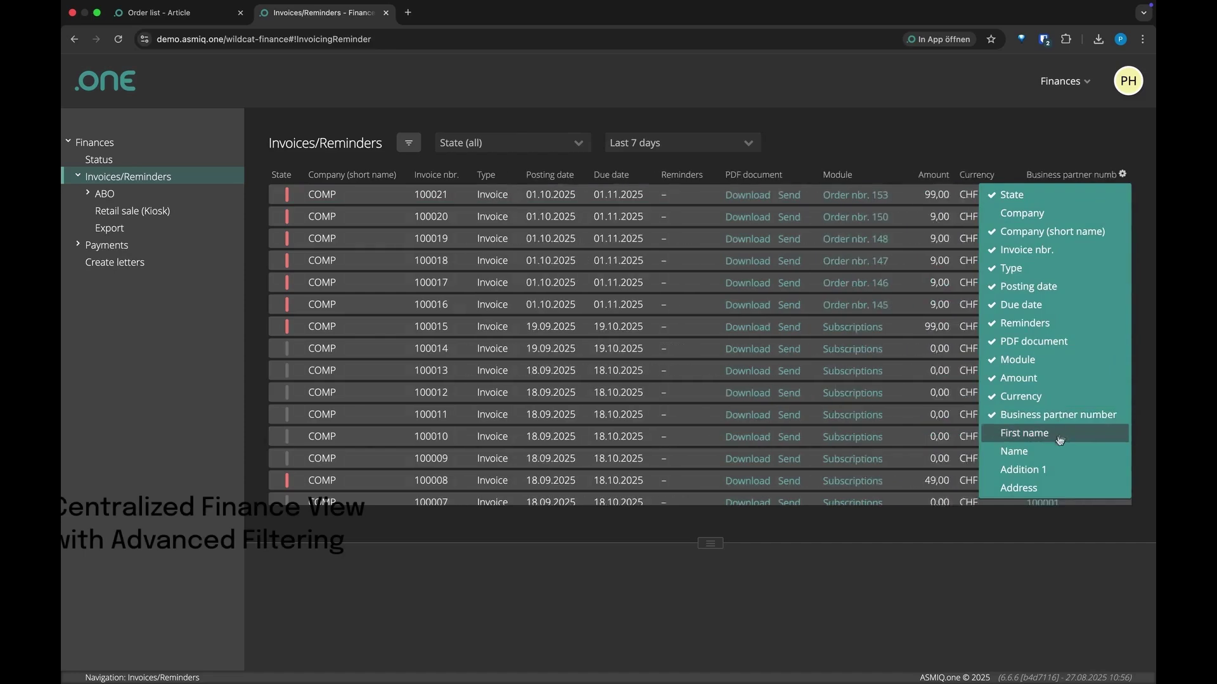
left_click(1045, 434)
left_click(1049, 455)
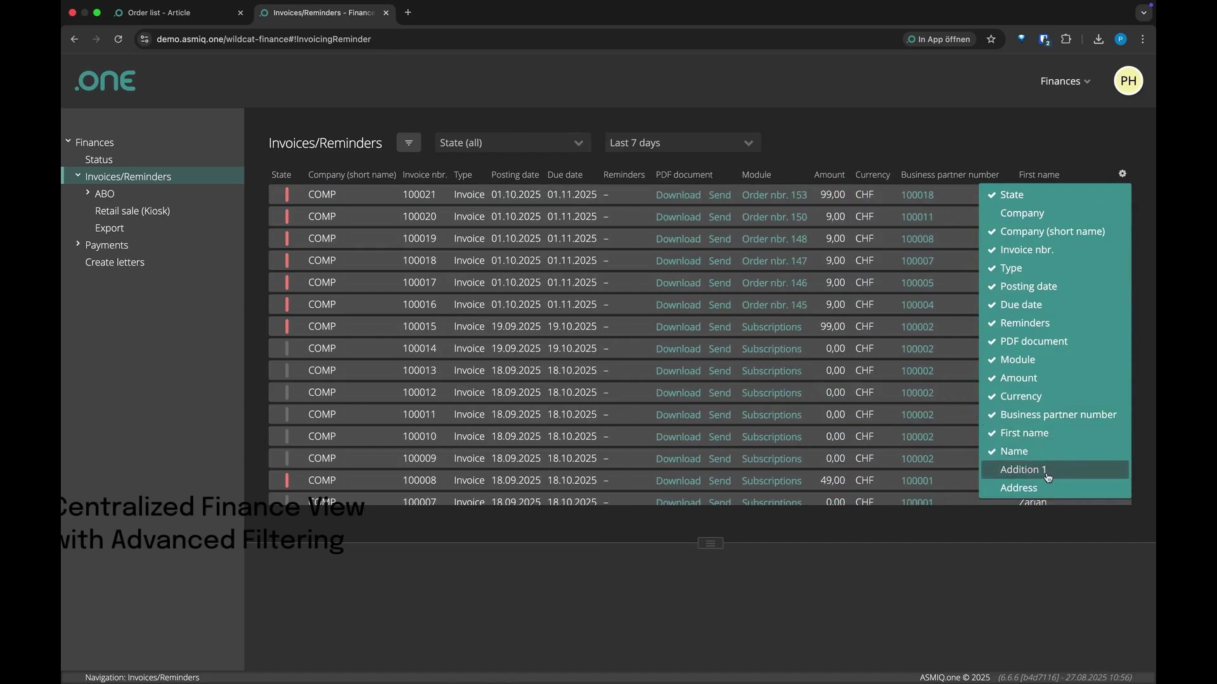
- Scroll the Invoices/Reminders table sideways to review the newly added columns
scroll(923, 260, "right", 5)
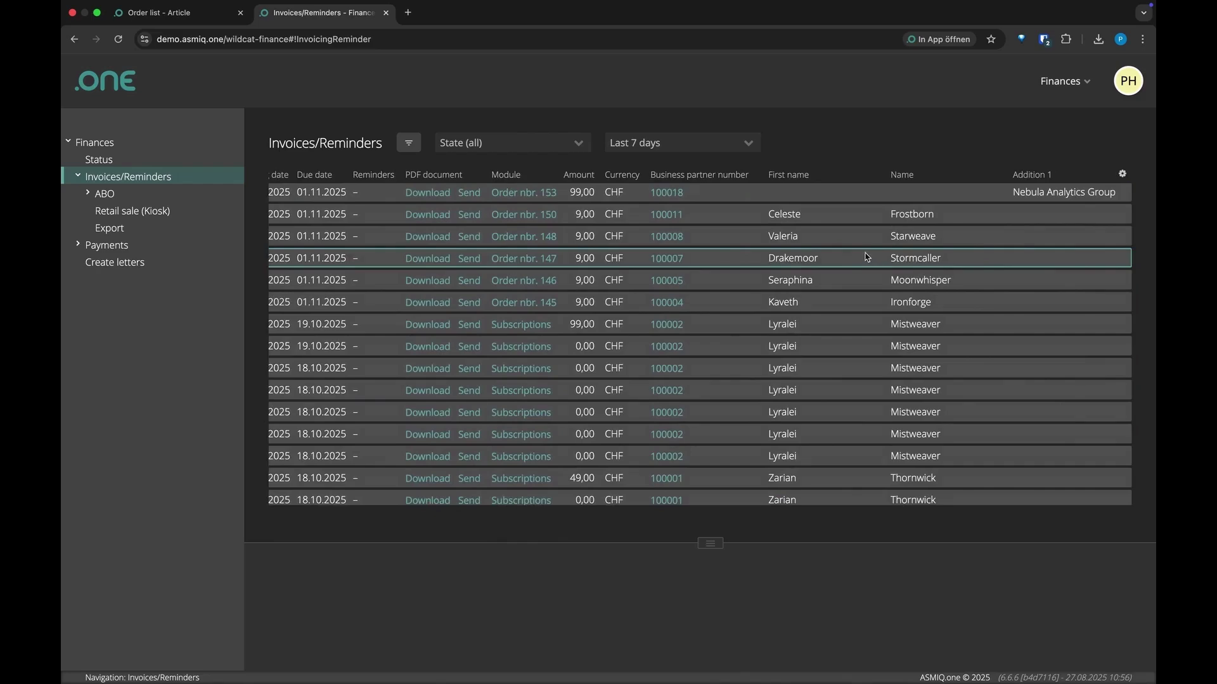
scroll(867, 257, "left", 3)
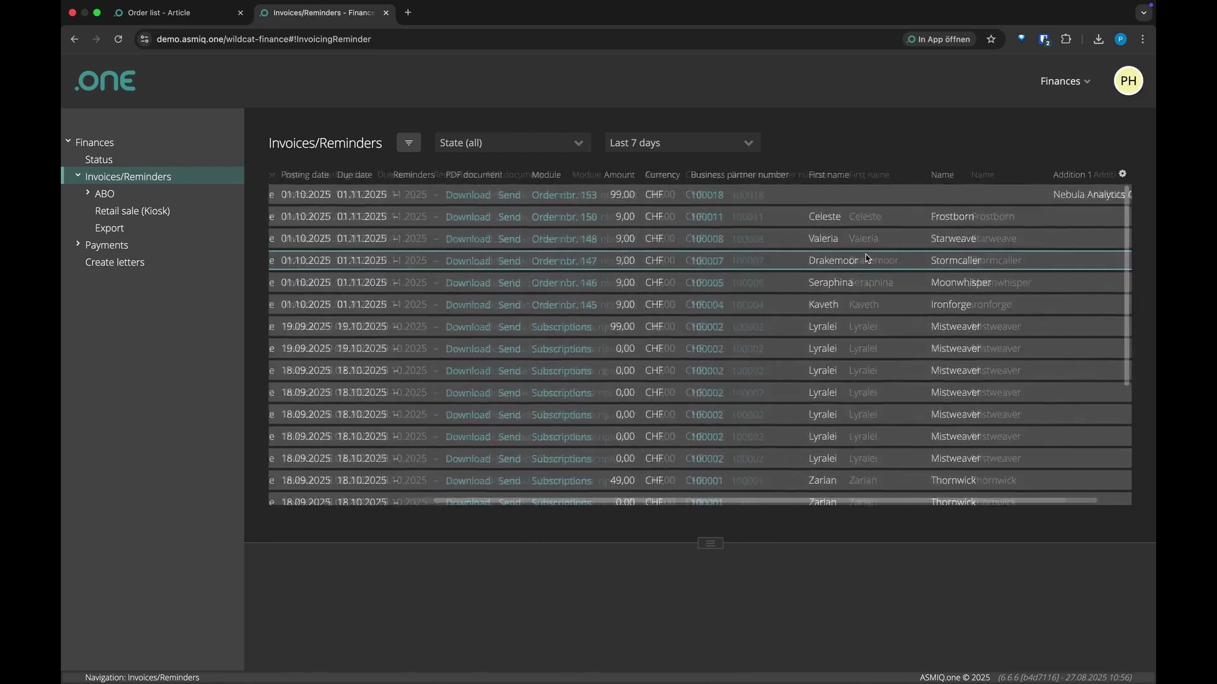
scroll(867, 256, "left", 3)
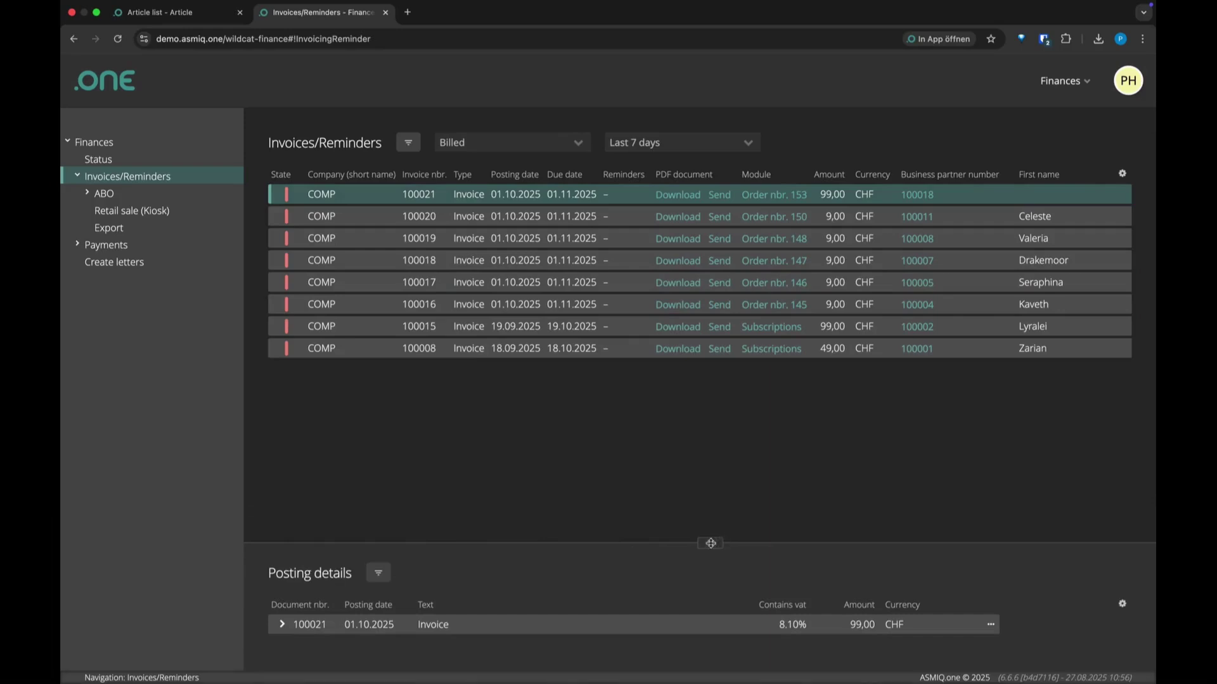
- Enlarge the posting details and expand invoice 100021 to show 'Monatliches Standard-Abonnement (Sub E)' at 99,00 CHF, 8.10% VAT
left_click_drag(710, 544, 715, 486)
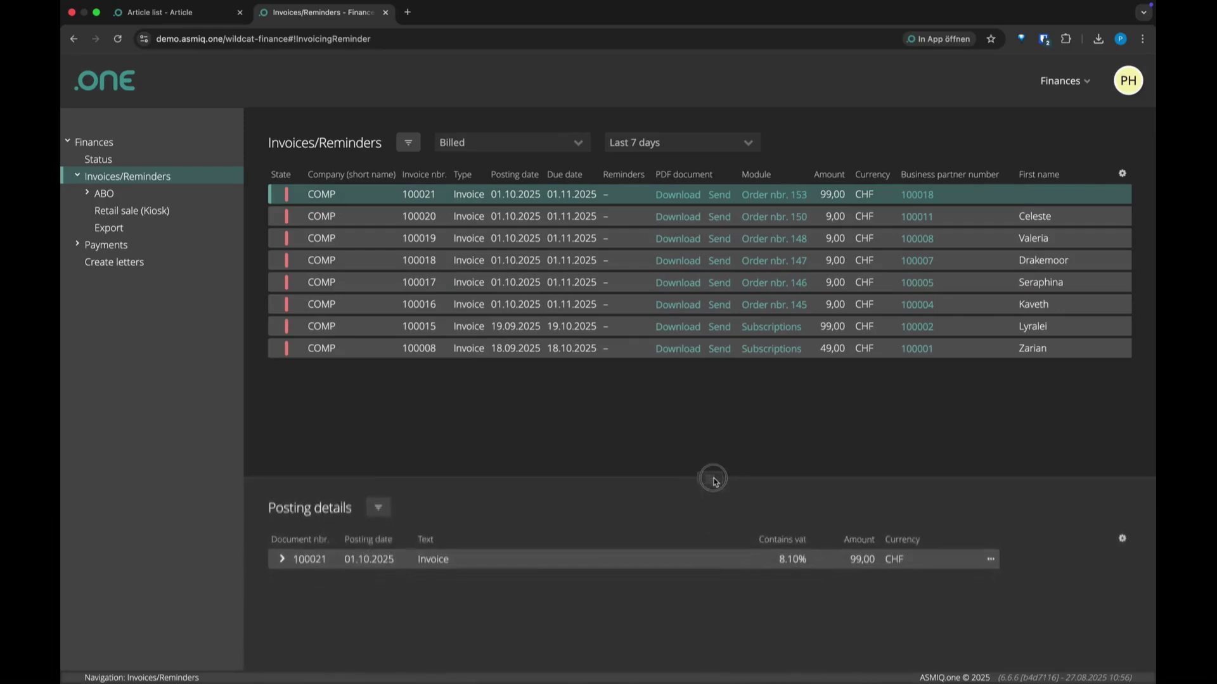
left_click_drag(714, 482, 712, 477)
left_click(323, 563)
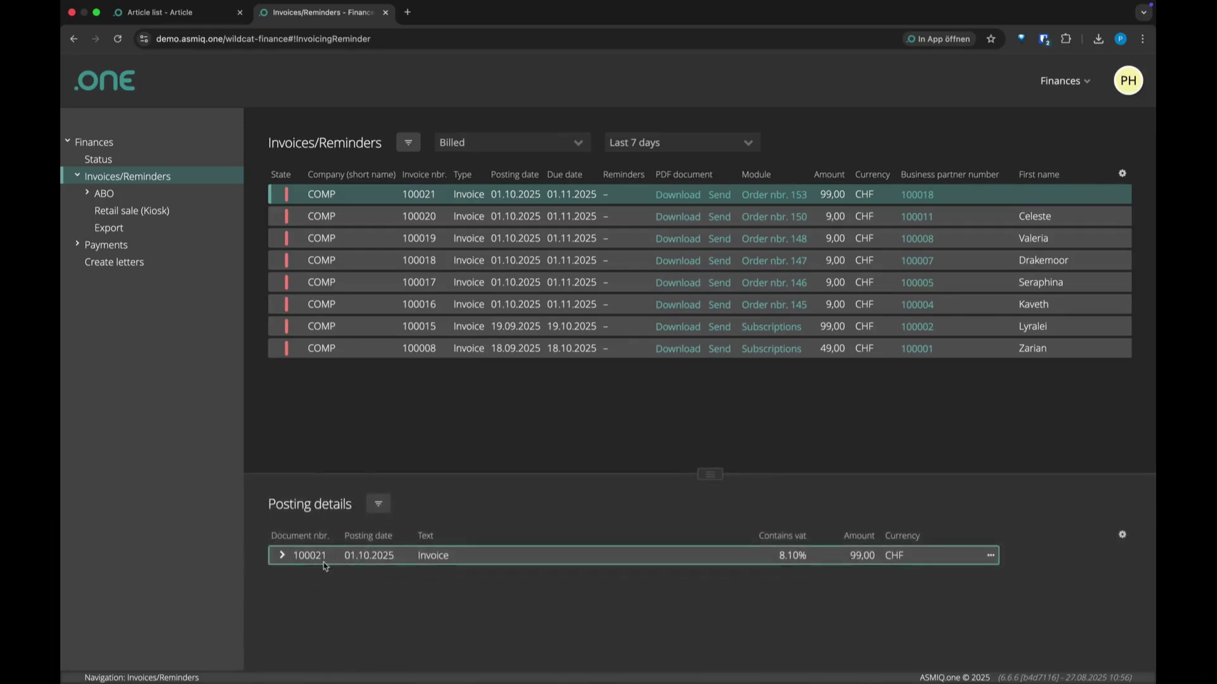
left_click(282, 556)
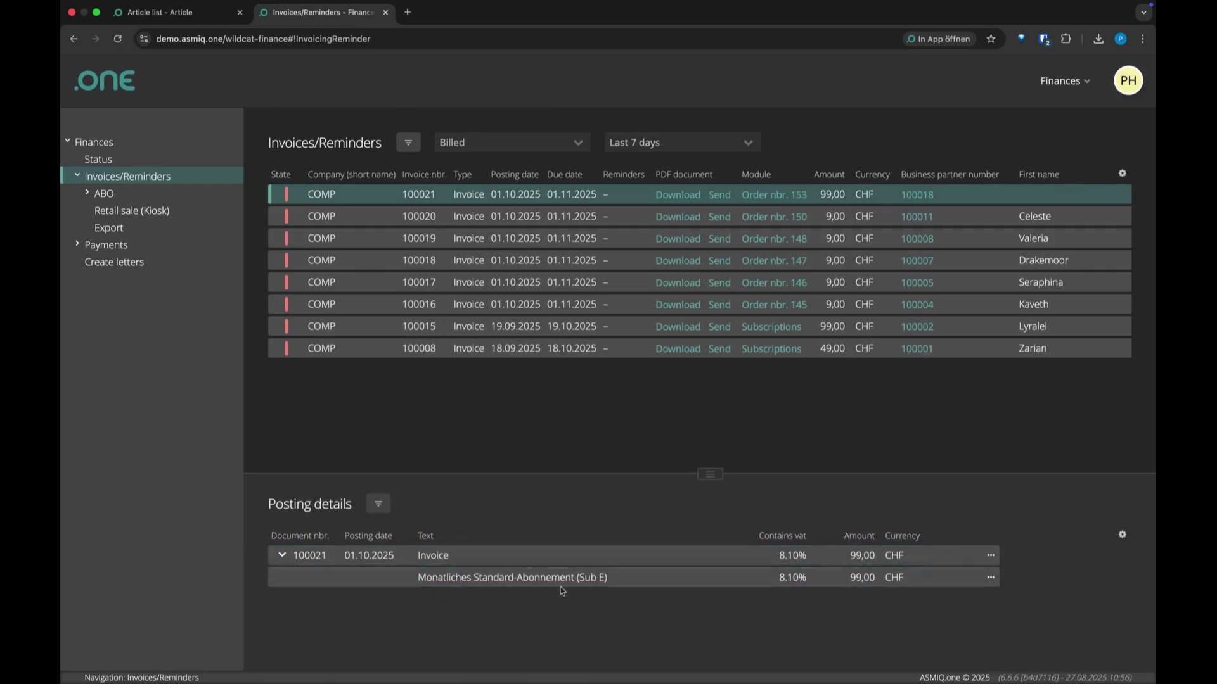
right_click(550, 561)
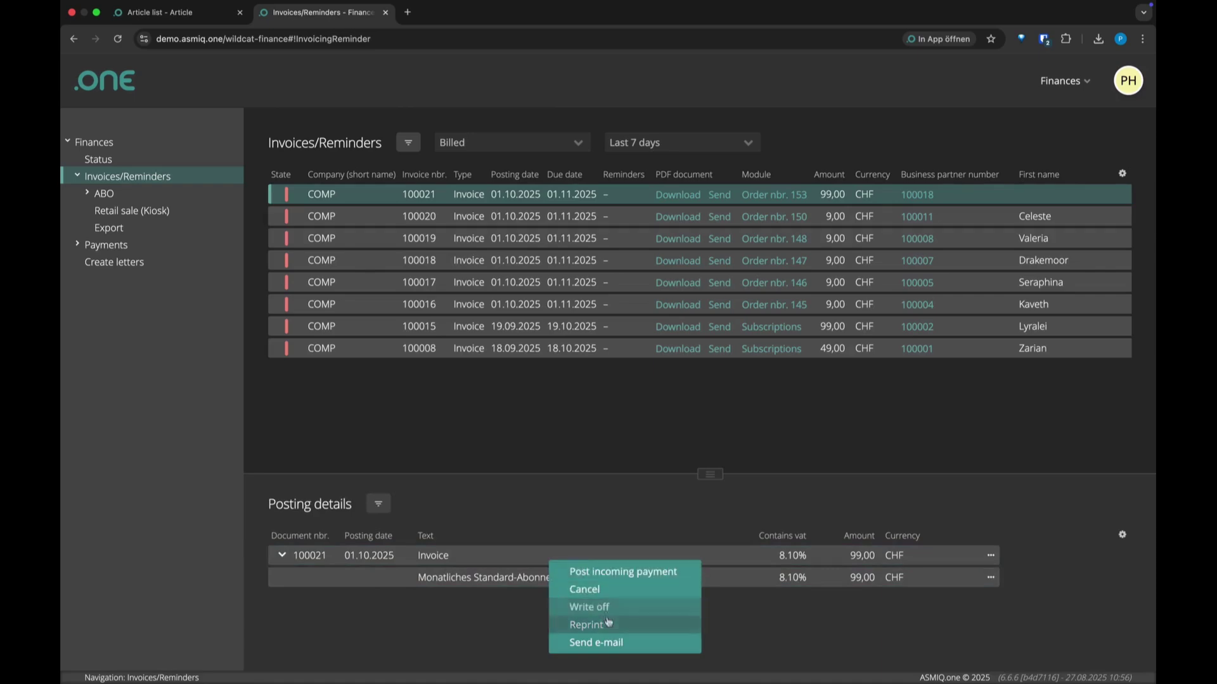
left_click(510, 557)
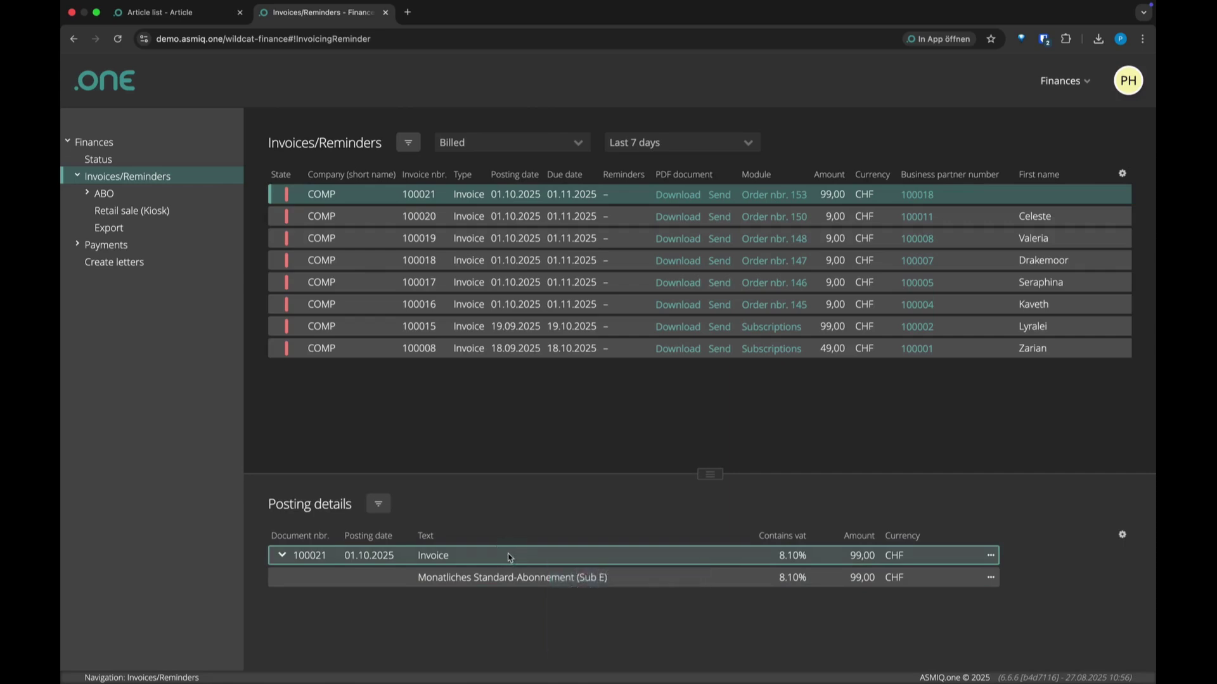